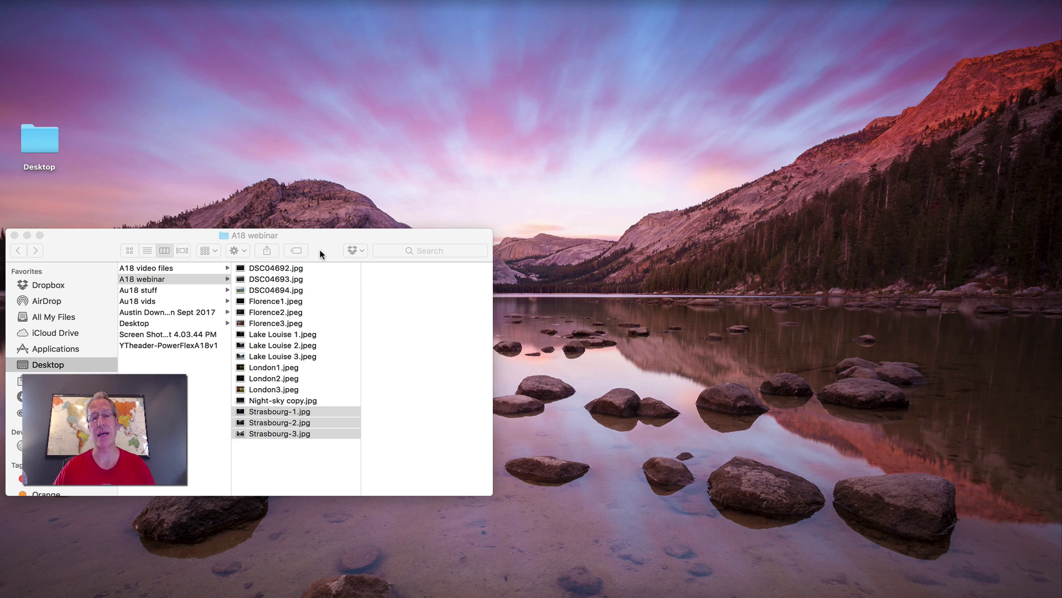
# Drag Strasbourg-1, -2 and -3.jpg from Finder onto Aurora HDR 2018 as brackets at EV -4, -2 and 0.
pyautogui.click(321, 254)
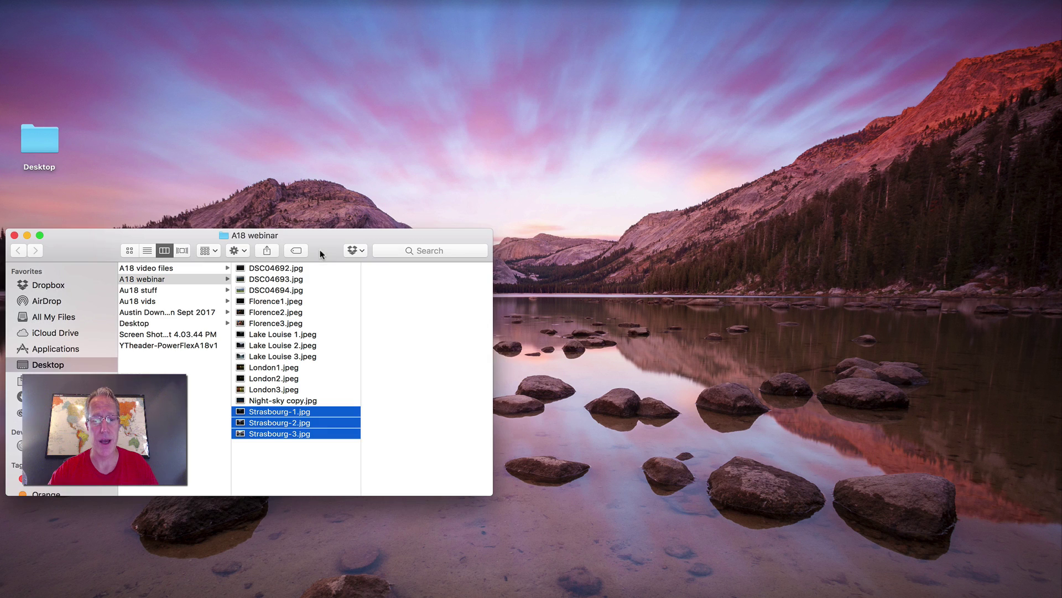
pyautogui.moveTo(327, 419); pyautogui.dragTo(797, 597)
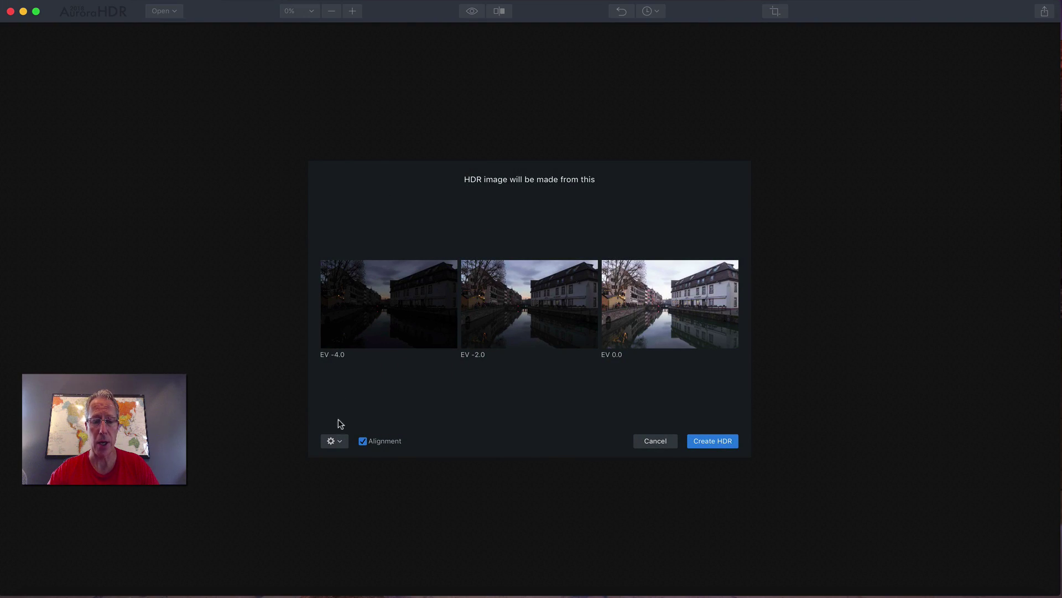
# Review the Ghosts Reduction and Chromatic Aberration merge options, then create the merged HDR image.
pyautogui.click(333, 440)
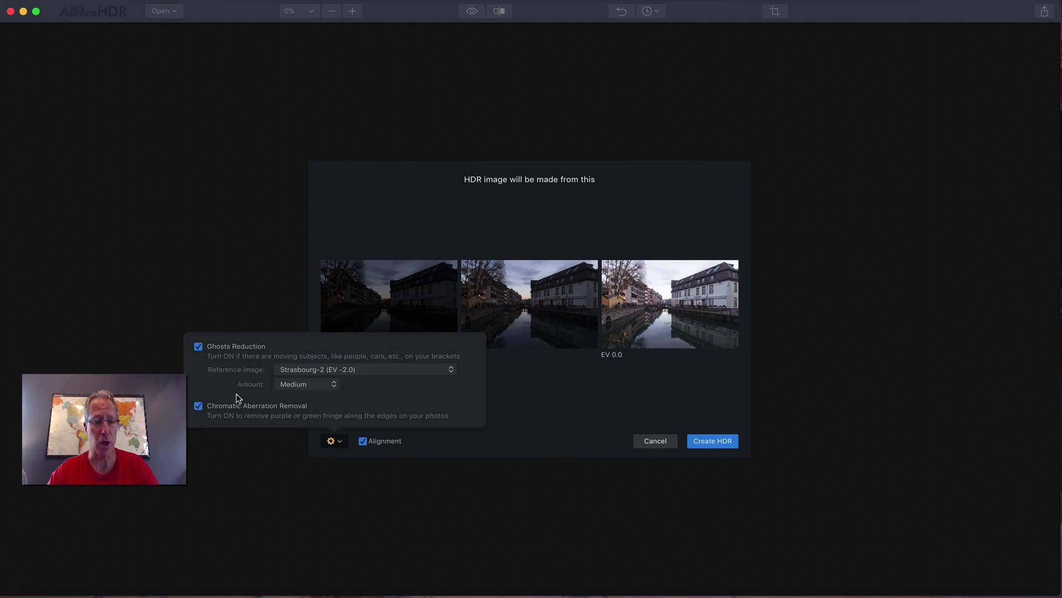
pyautogui.click(503, 401)
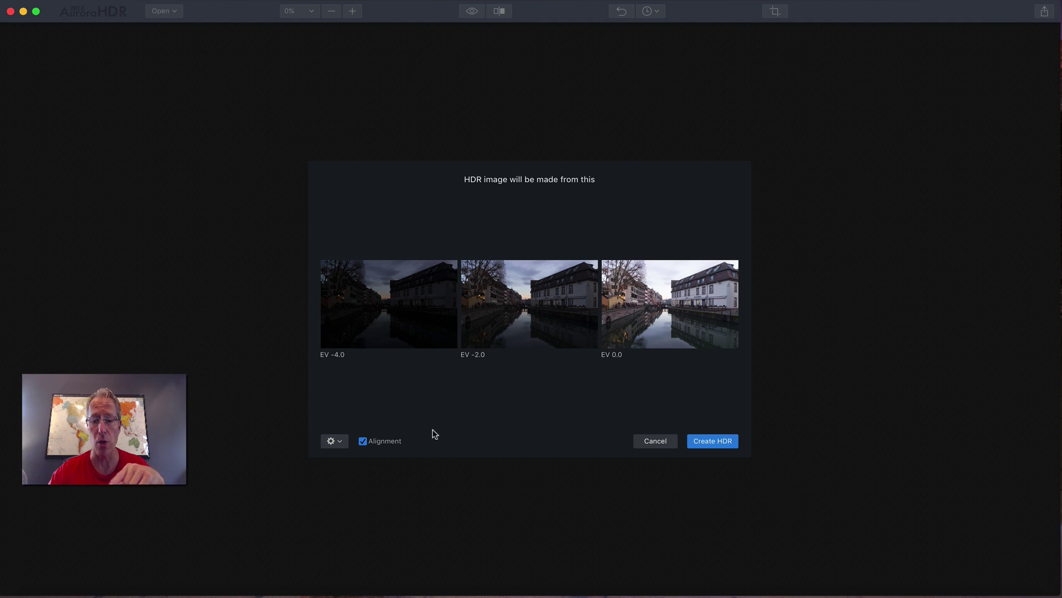
pyautogui.click(699, 439)
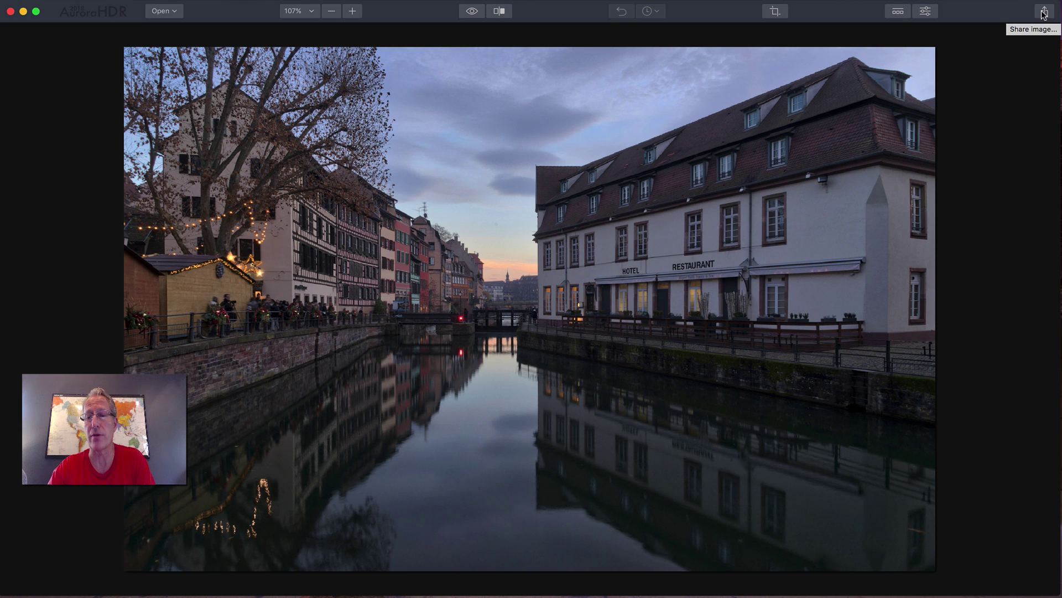
# Show the preset previews, browse the Custom category, then switch to the Realistic HDR presets.
pyautogui.click(897, 12)
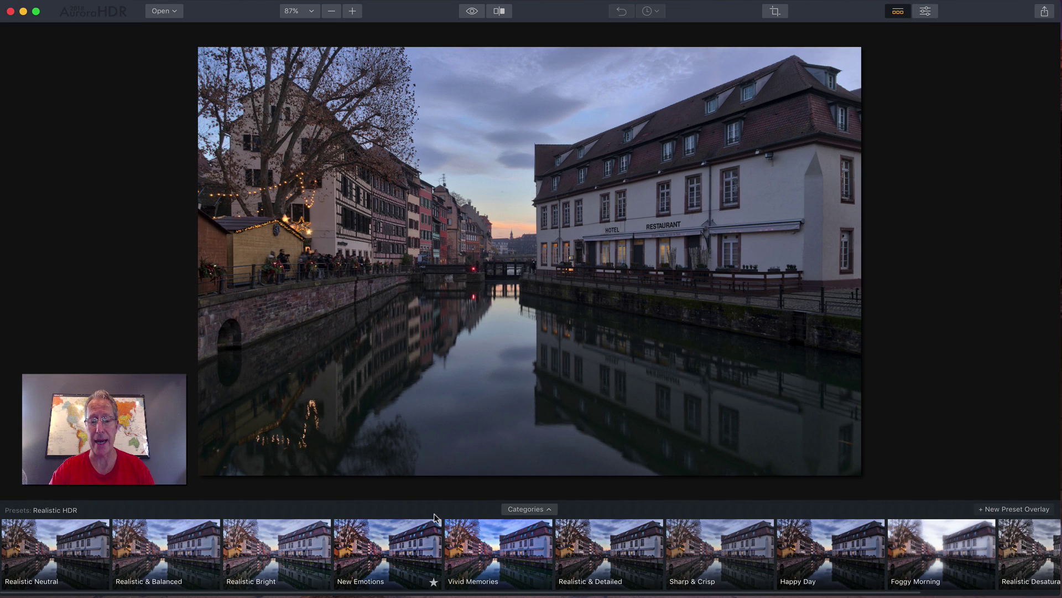
pyautogui.click(524, 510)
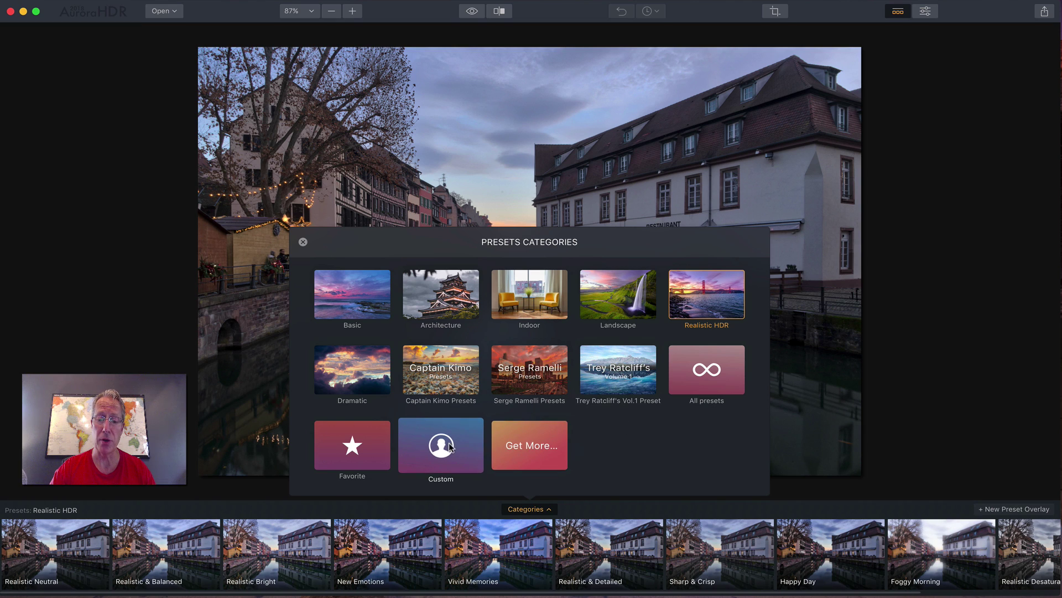
pyautogui.click(423, 447)
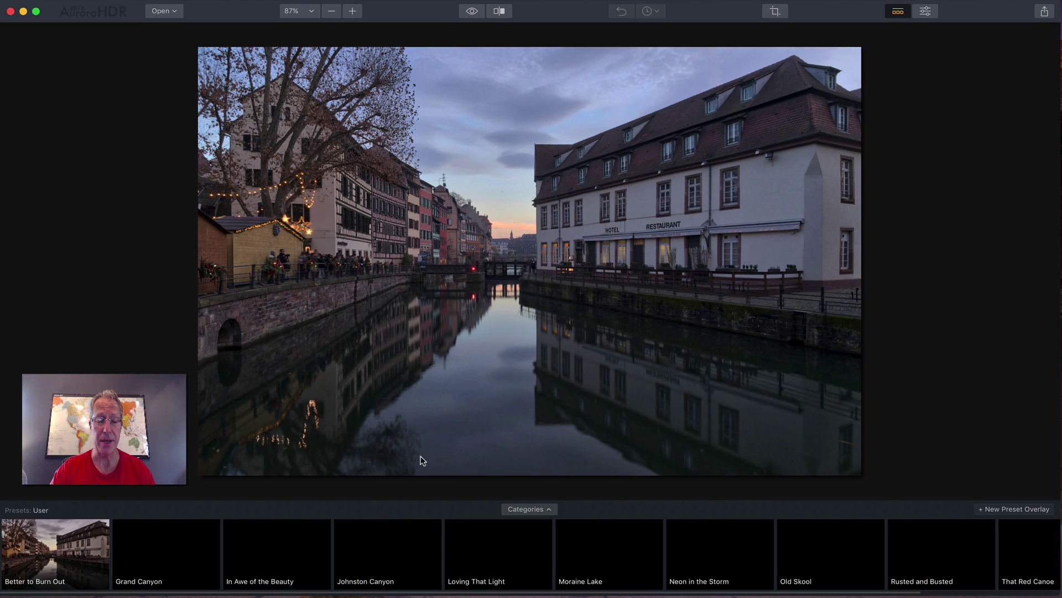
pyautogui.hscroll(2, 356, 564)
pyautogui.hscroll(-2, 356, 564)
pyautogui.click(534, 510)
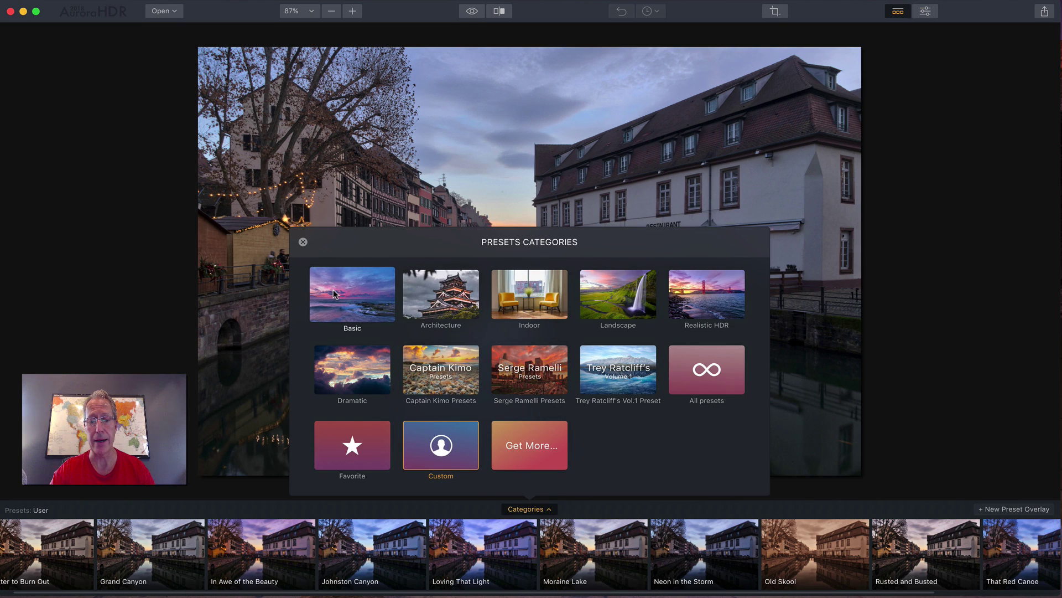
pyautogui.click(708, 300)
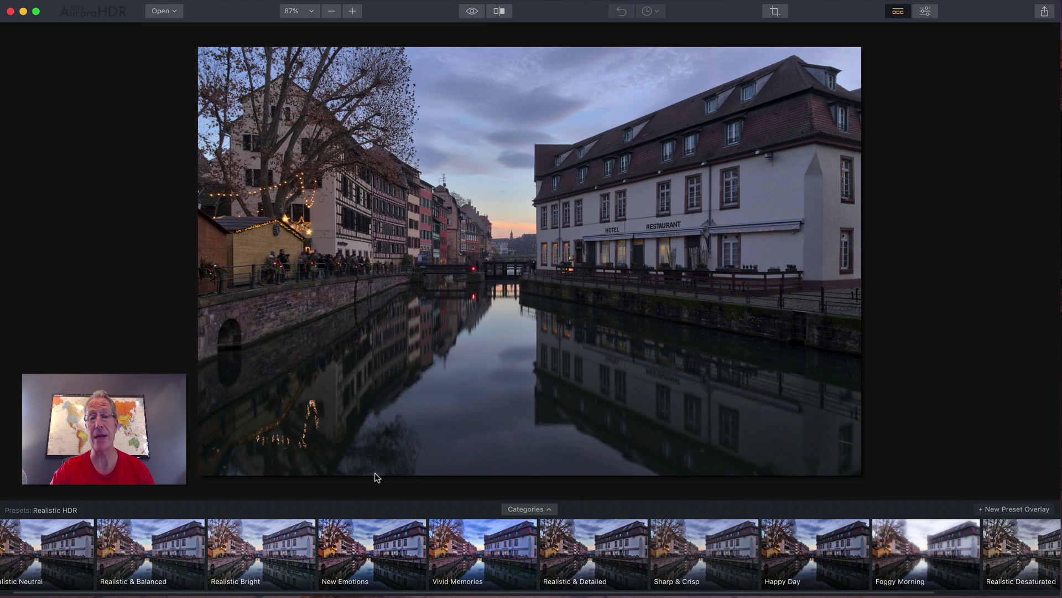
# Apply Vivid Memories, compare it with the original, and set its Amount to 100.
pyautogui.click(498, 560)
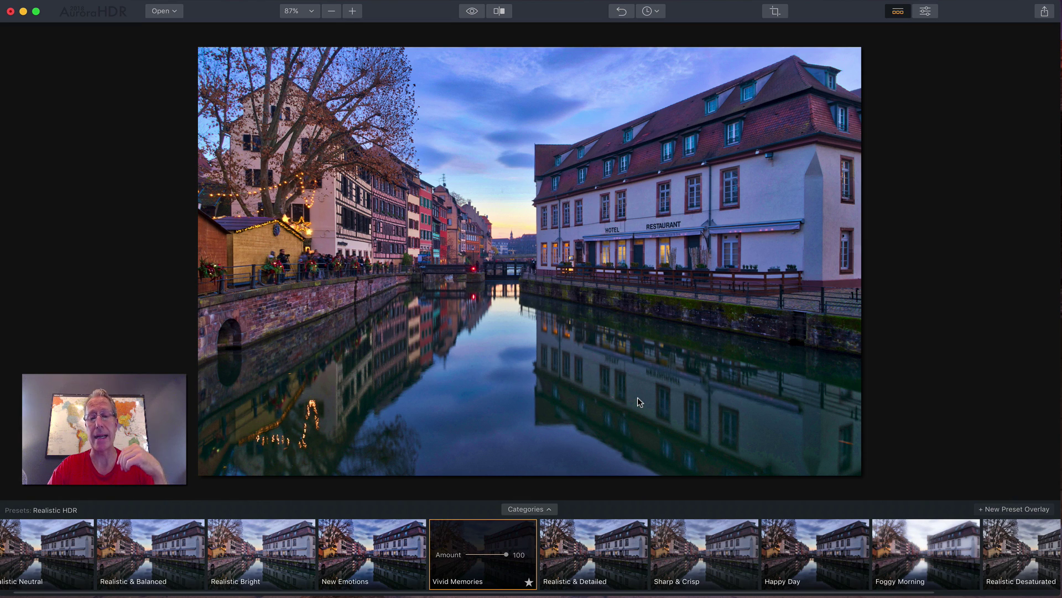
pyautogui.click(505, 557)
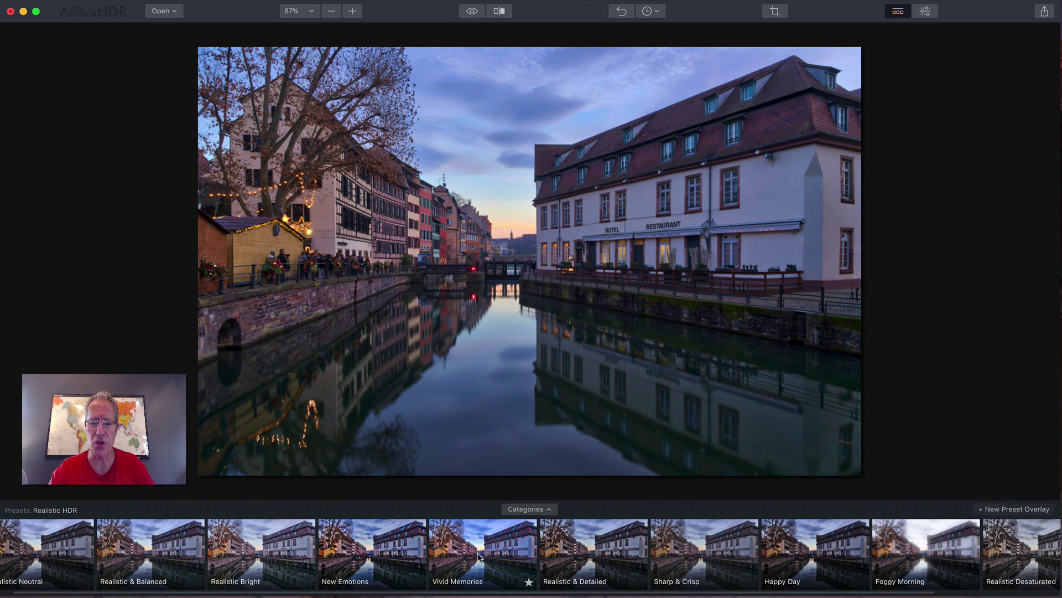
pyautogui.click(484, 557)
pyautogui.click(487, 556)
pyautogui.click(487, 559)
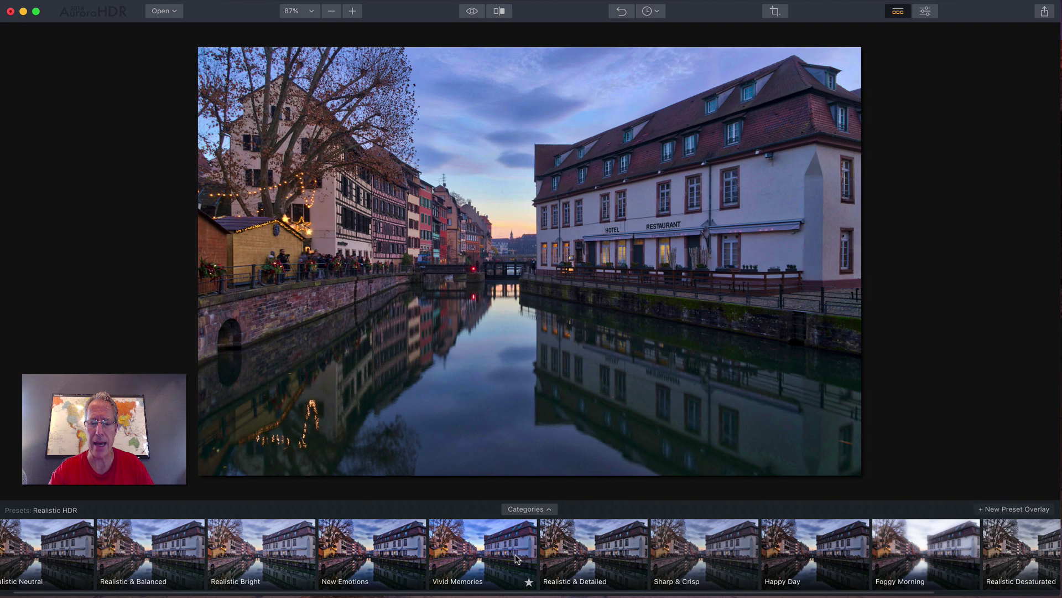
pyautogui.click(508, 559)
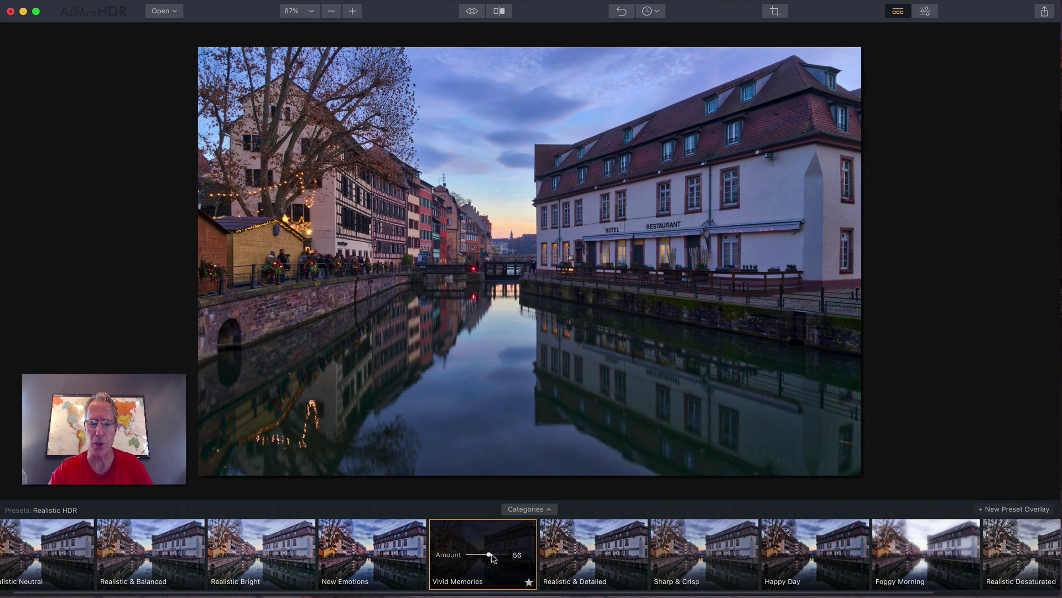
pyautogui.moveTo(487, 555); pyautogui.dragTo(506, 555)
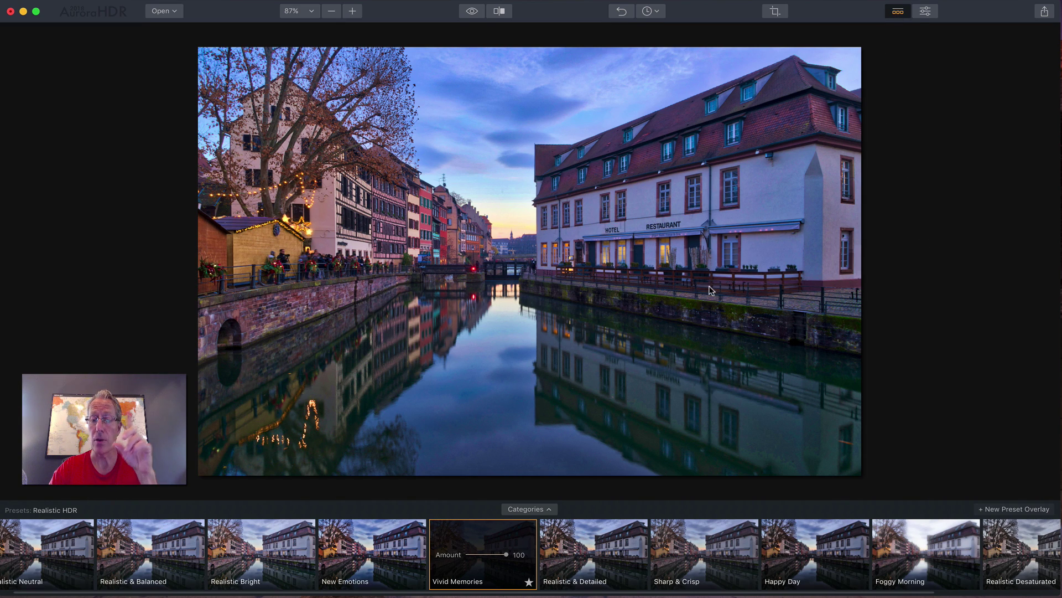
# Star Vivid Memories as a favourite preset and glance at the preset categories list.
pyautogui.click(529, 582)
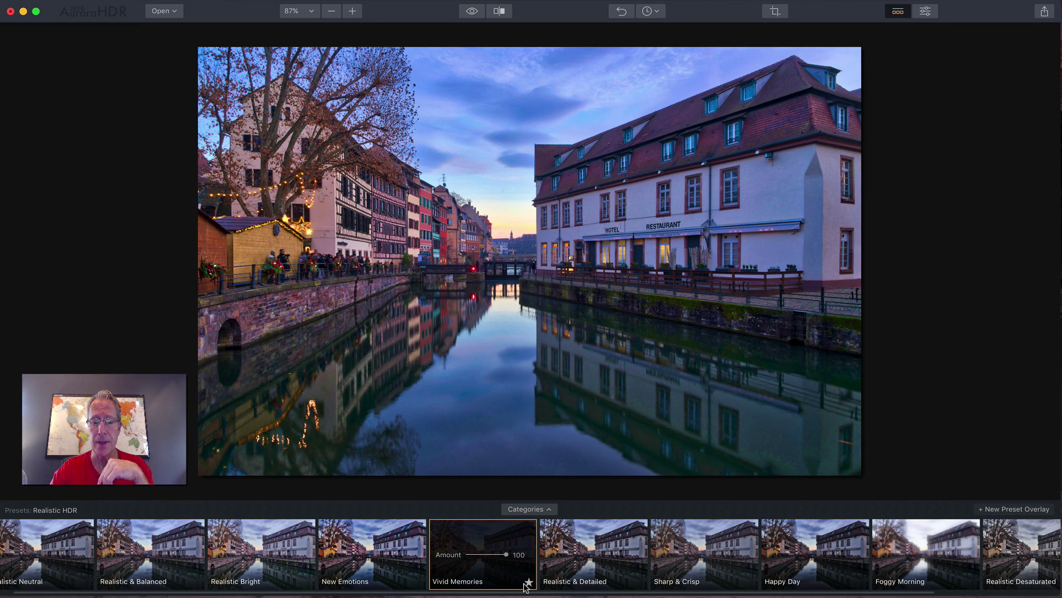
pyautogui.click(536, 510)
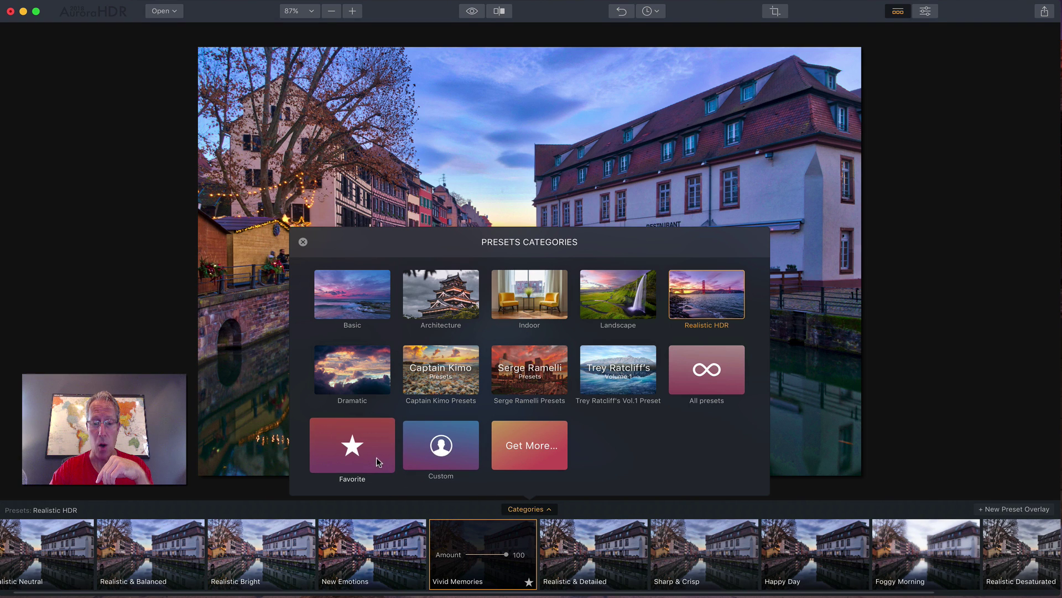
pyautogui.click(522, 509)
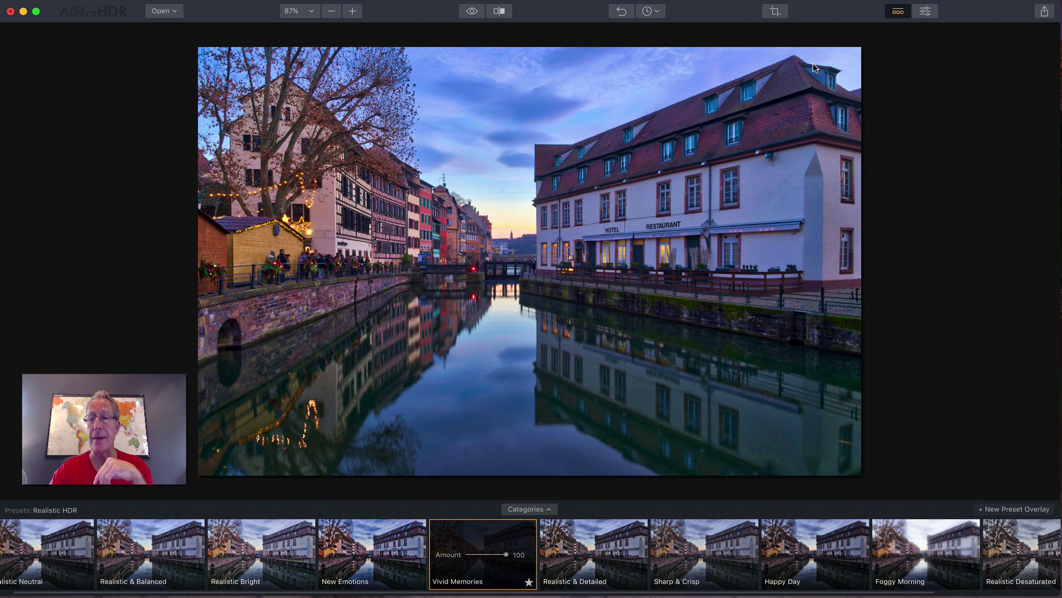
# Swap the preset previews for the filters, peek at Polarizing Filter and Color, then expand HDR Basic.
pyautogui.click(889, 13)
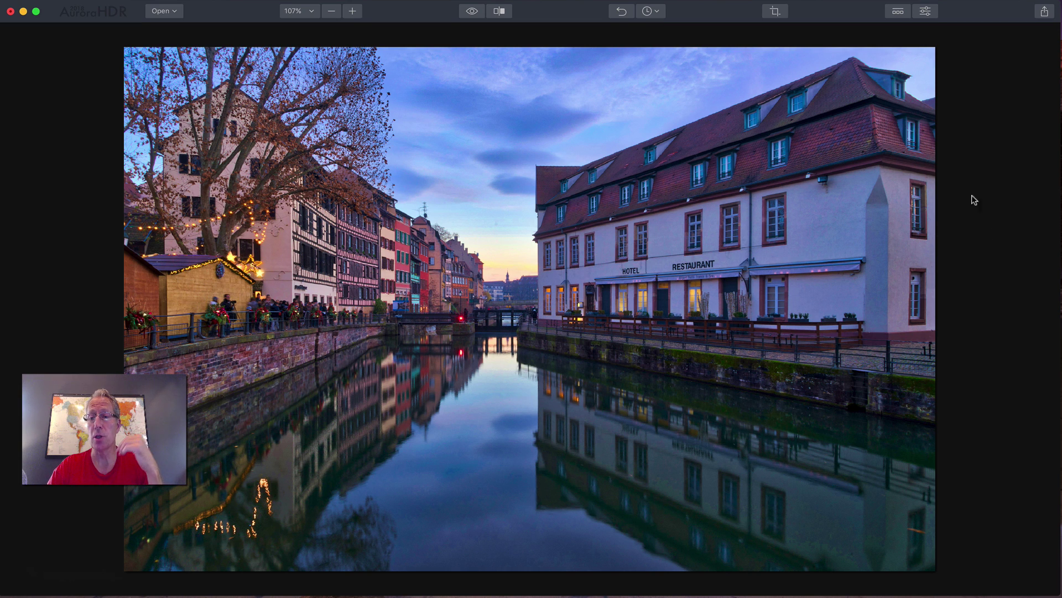
pyautogui.click(925, 11)
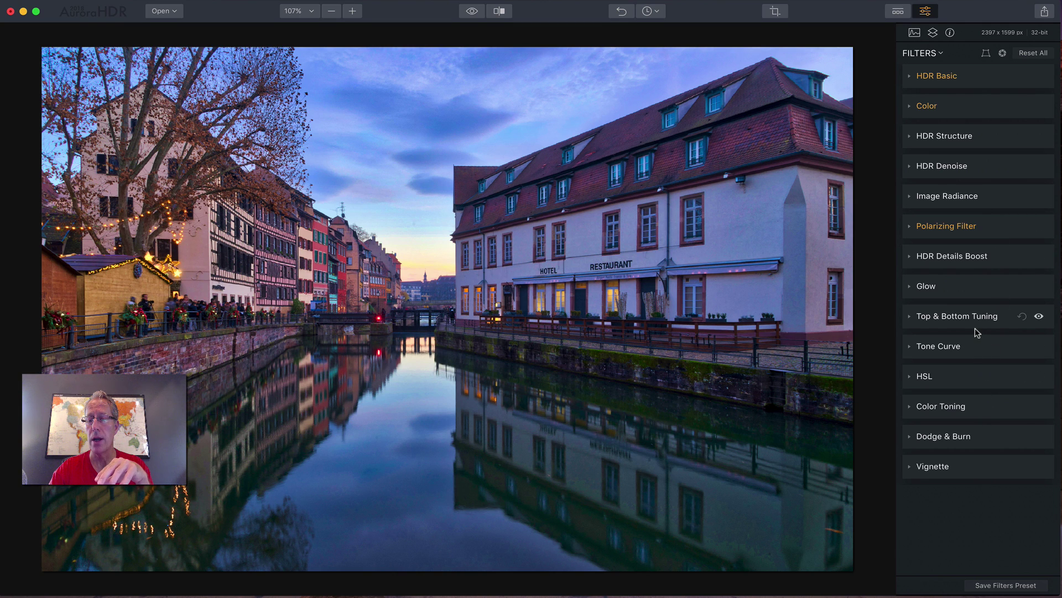
pyautogui.click(993, 233)
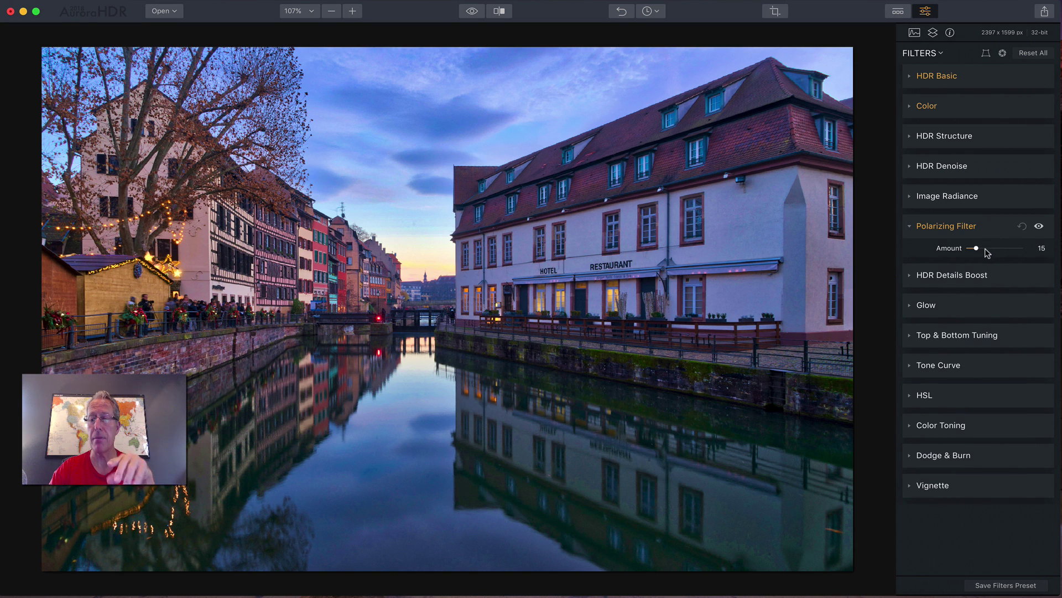
pyautogui.click(992, 232)
pyautogui.click(975, 113)
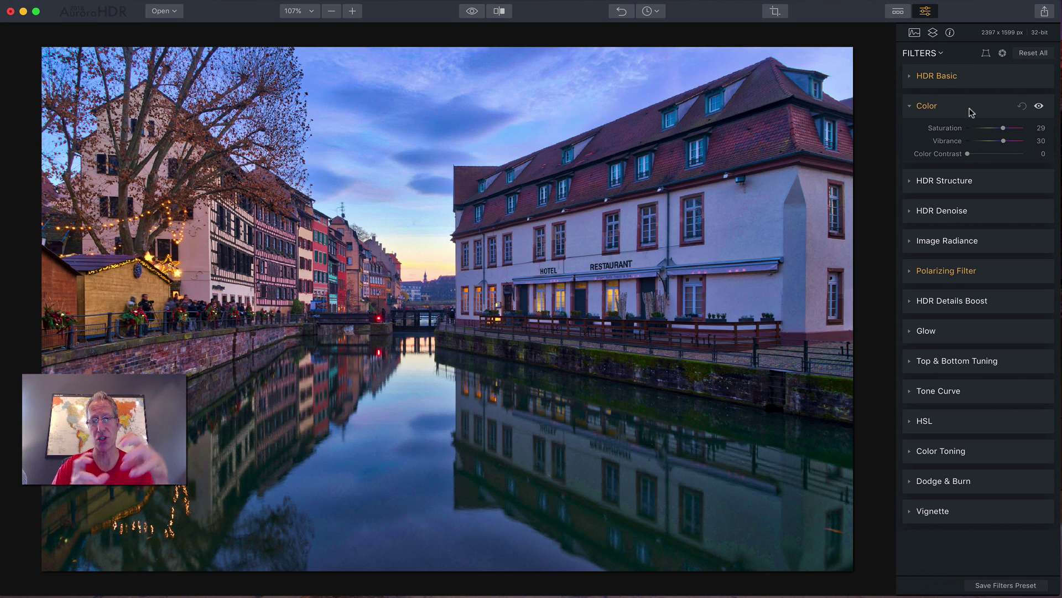
pyautogui.click(971, 111)
pyautogui.click(989, 78)
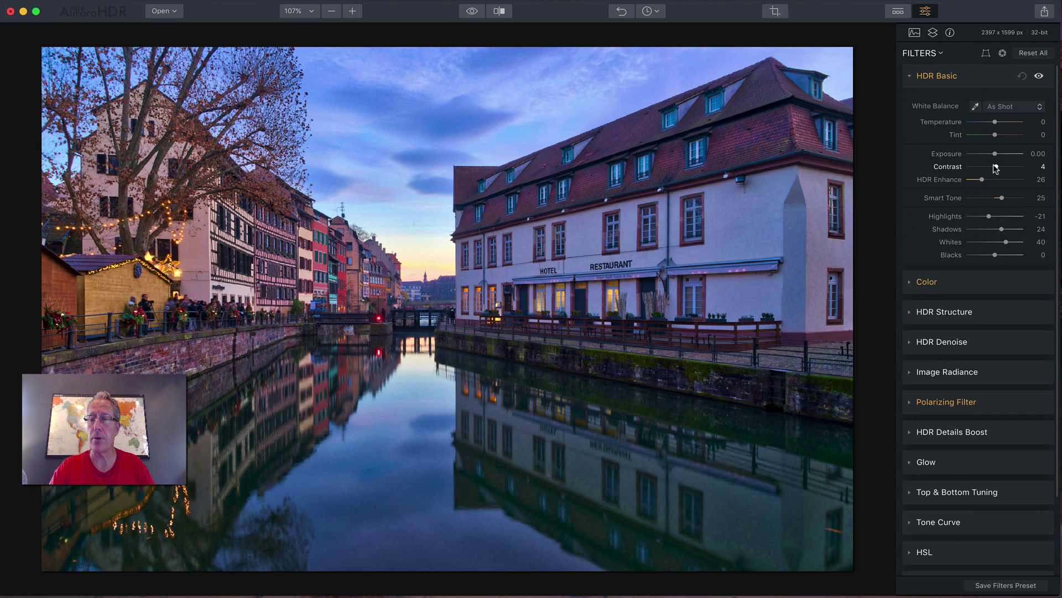
# Set HDR Basic Contrast to 30 and Color Saturation to 11, then expand Image Radiance.
pyautogui.moveTo(995, 166); pyautogui.dragTo(1003, 169)
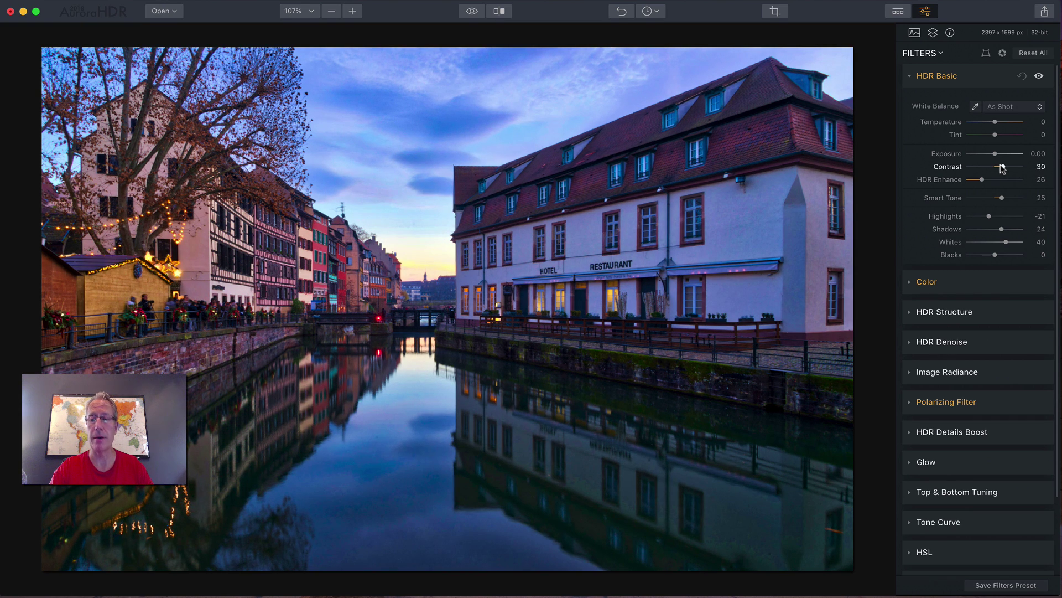
pyautogui.click(991, 277)
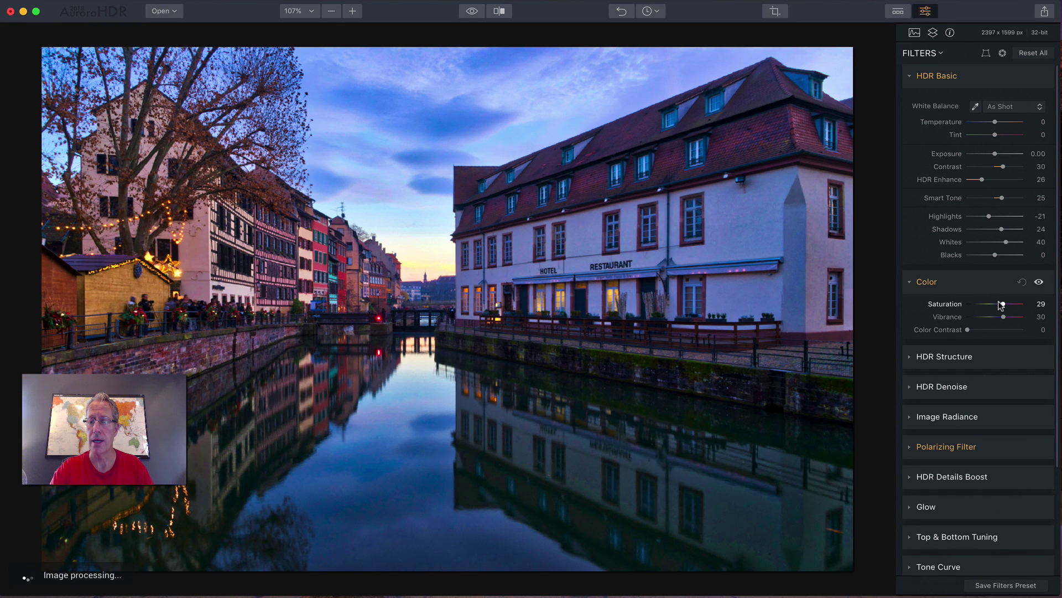
pyautogui.moveTo(1001, 305); pyautogui.dragTo(997, 306)
pyautogui.scroll(-5, 992, 359)
pyautogui.click(984, 314)
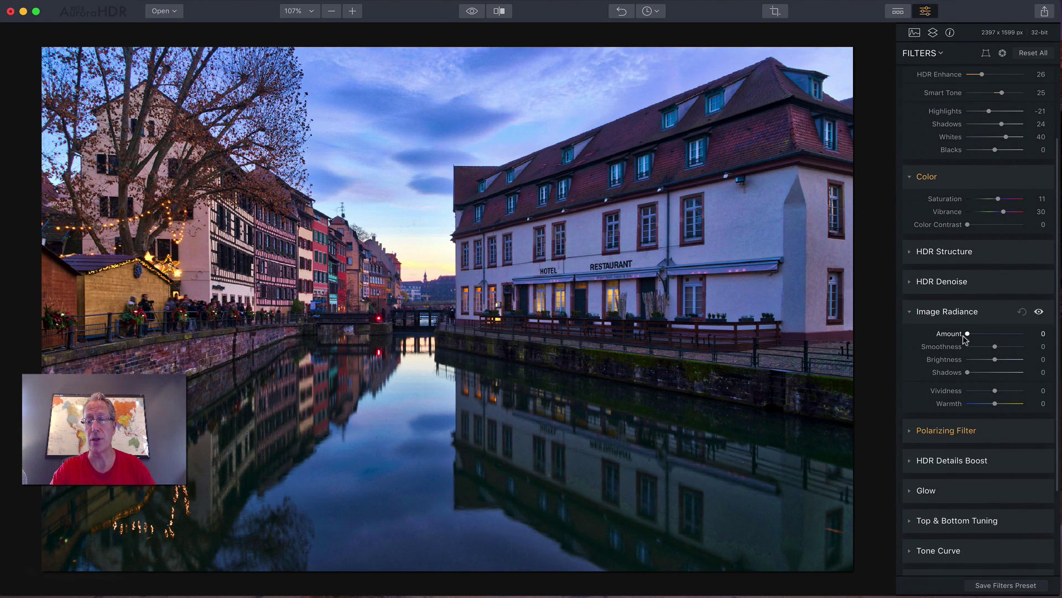
# Set Image Radiance Amount to 49 and Shadows to 14.
pyautogui.moveTo(967, 334); pyautogui.dragTo(993, 335)
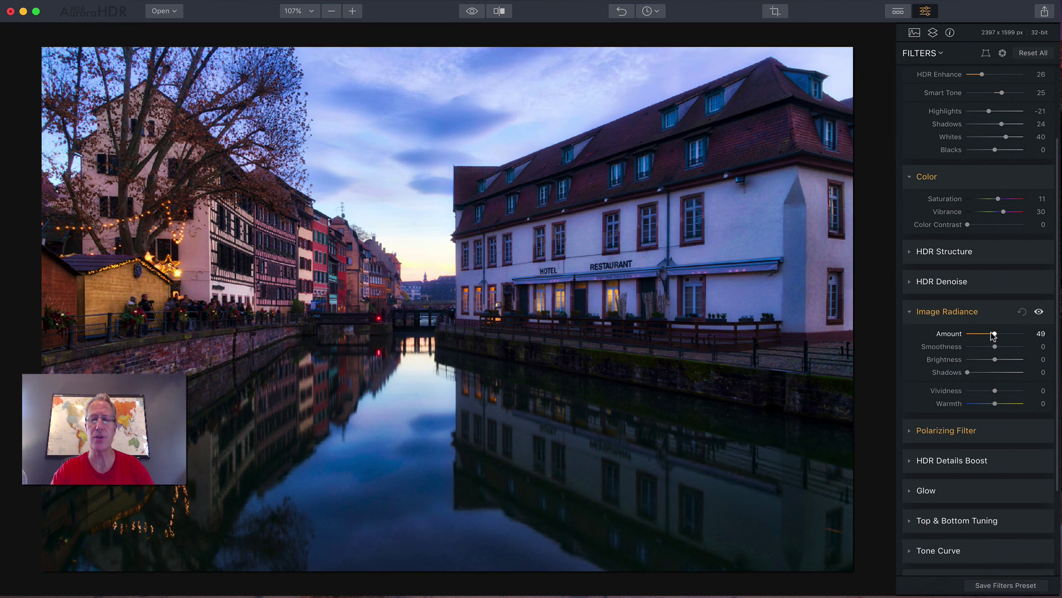
pyautogui.moveTo(968, 372); pyautogui.dragTo(972, 374)
pyautogui.scroll(-5, 972, 373)
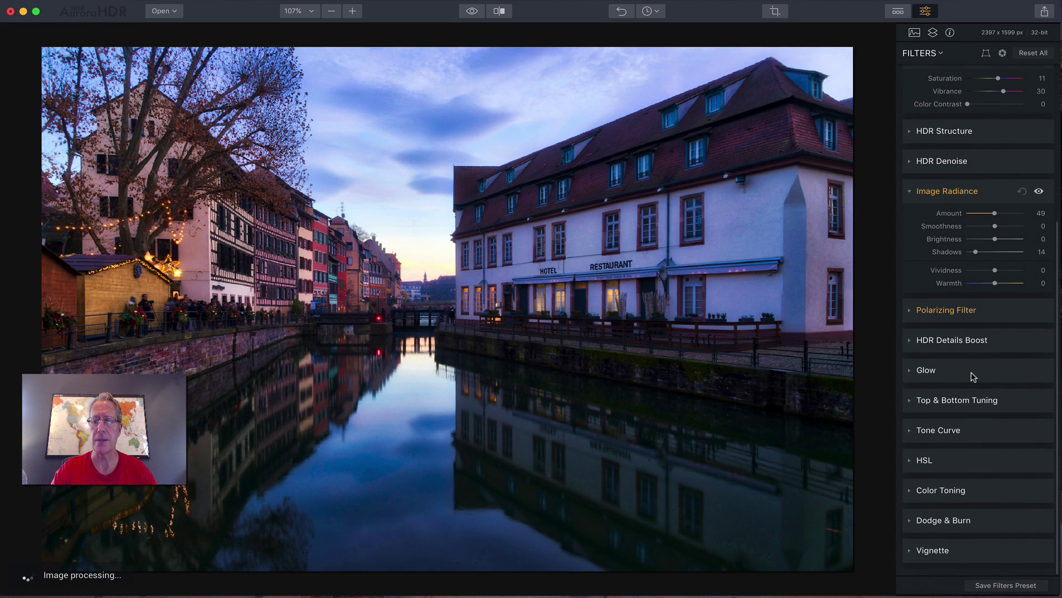
# In Top & Bottom Tuning, raise the bottom-half Exposure to 46.
pyautogui.click(973, 410)
pyautogui.scroll(-3, 973, 405)
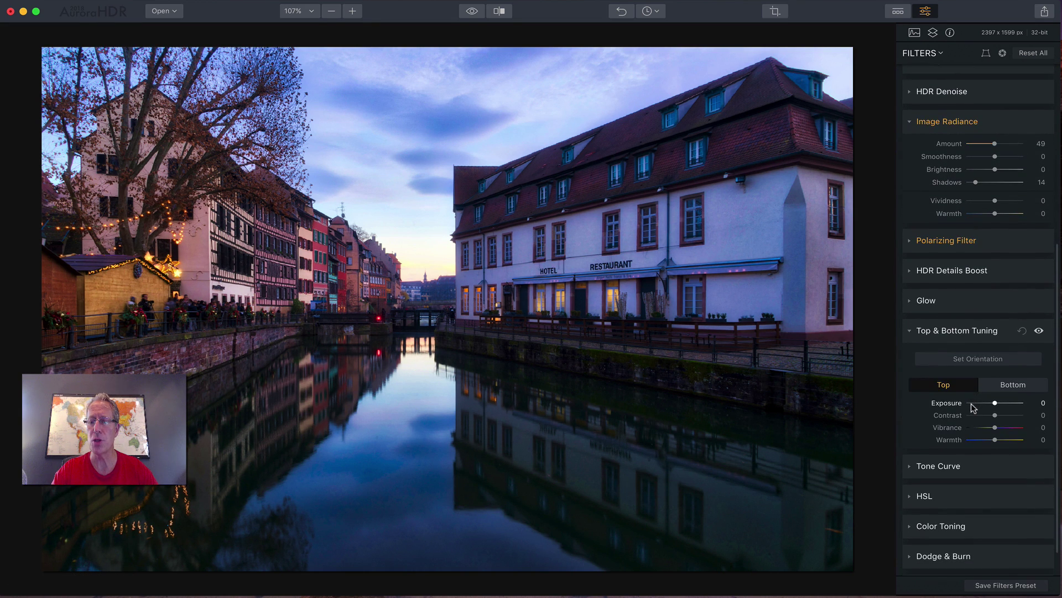
pyautogui.click(1005, 385)
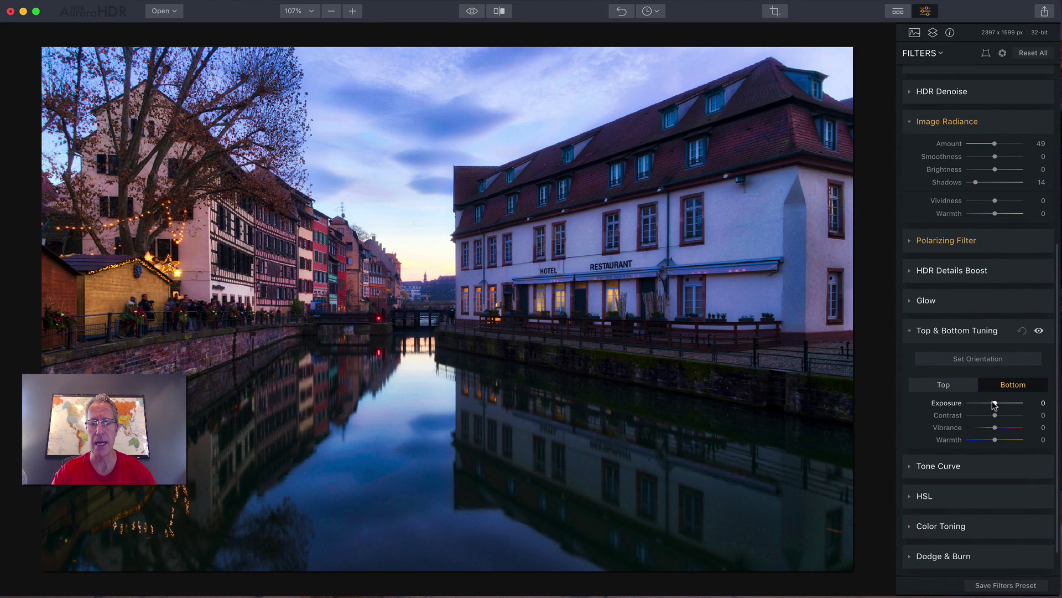
pyautogui.moveTo(995, 403); pyautogui.dragTo(1007, 405)
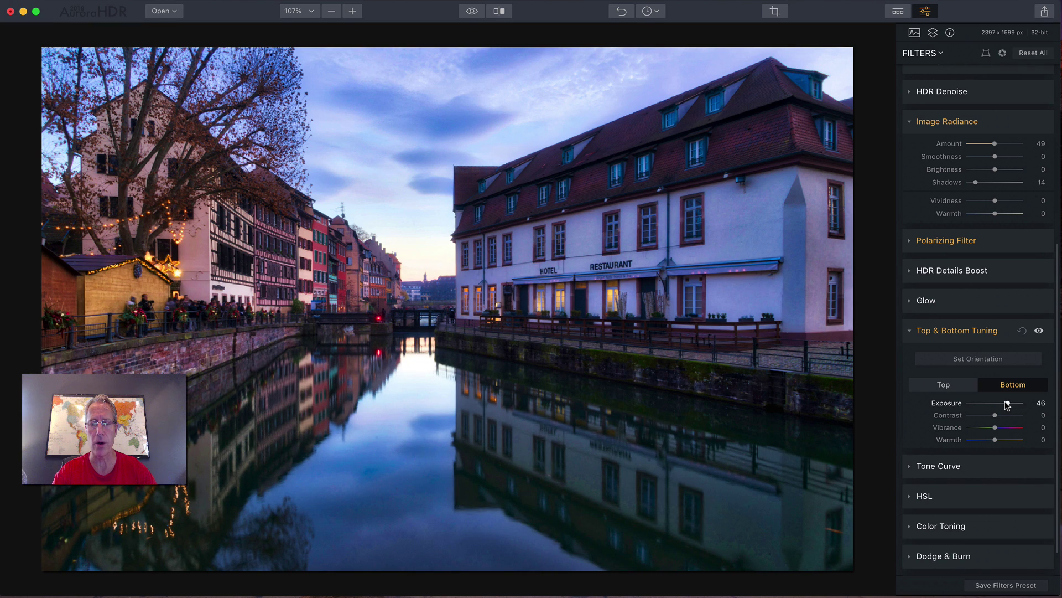
pyautogui.click(1007, 332)
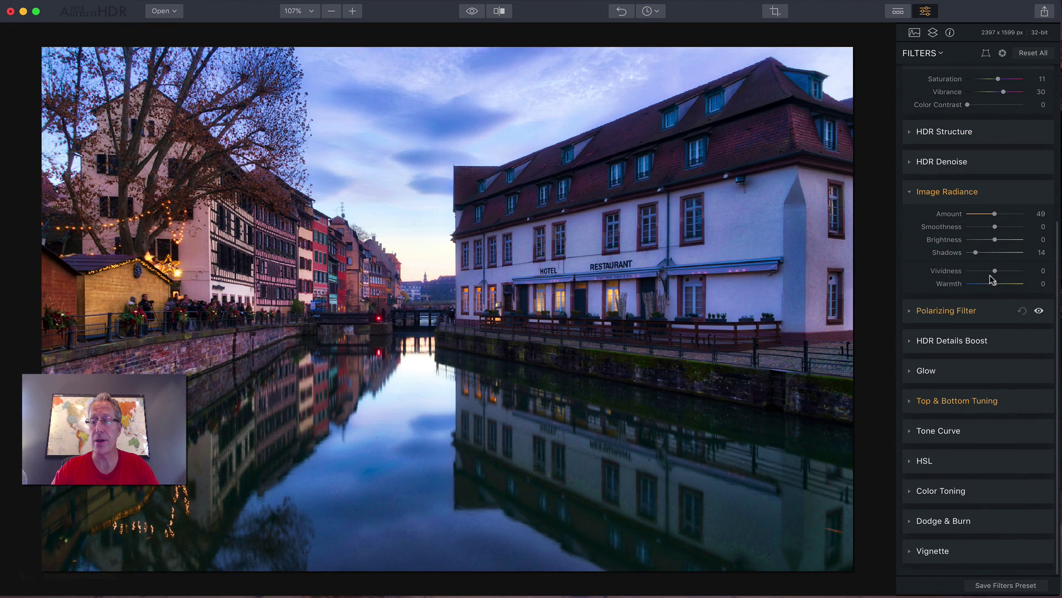
# Collapse the Image Radiance, Color and HDR Basic filter panels.
pyautogui.click(988, 194)
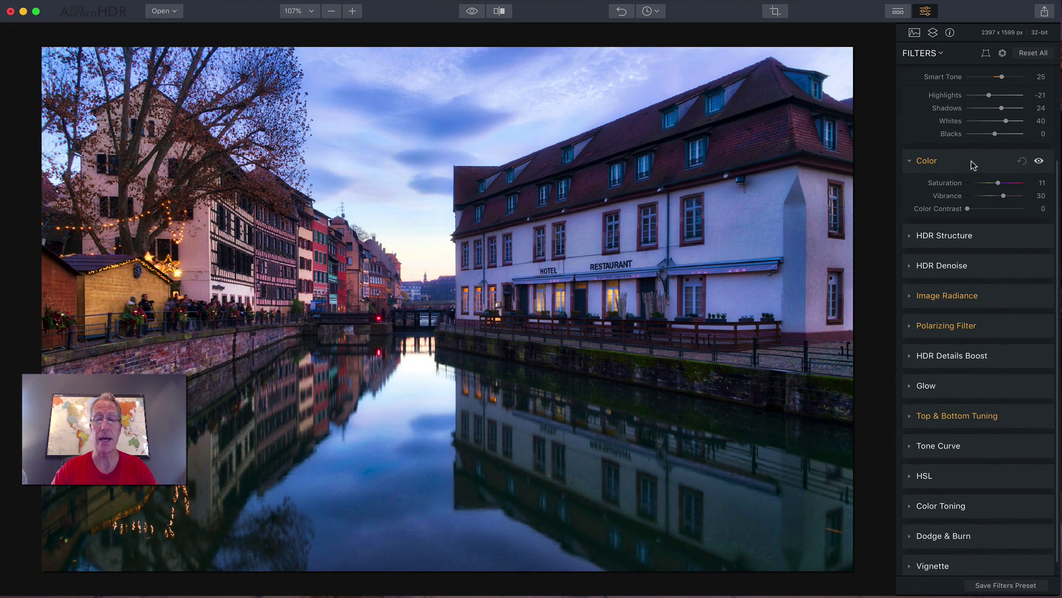
pyautogui.click(971, 161)
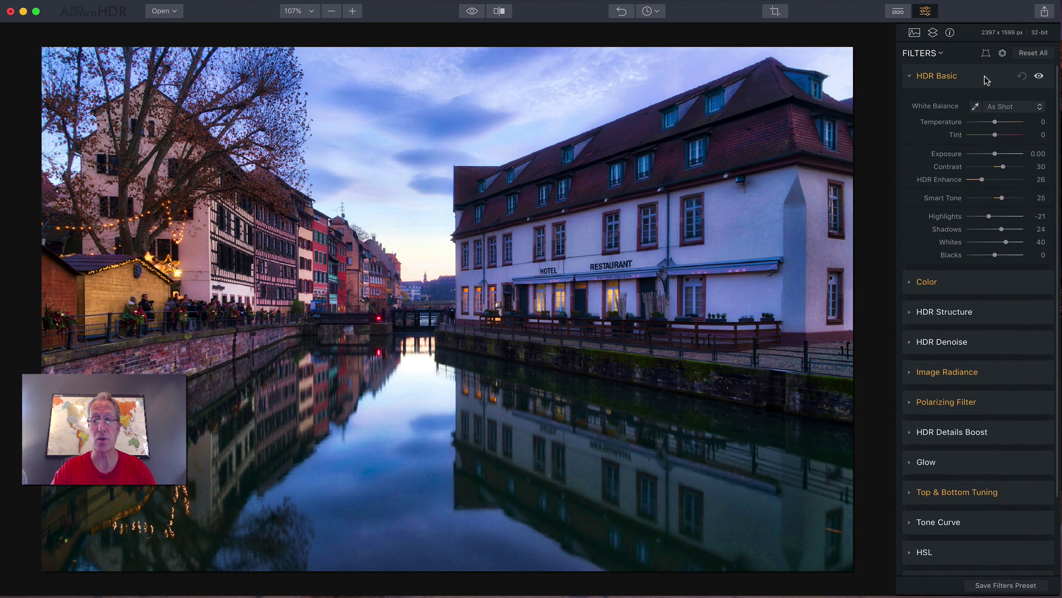
pyautogui.click(985, 81)
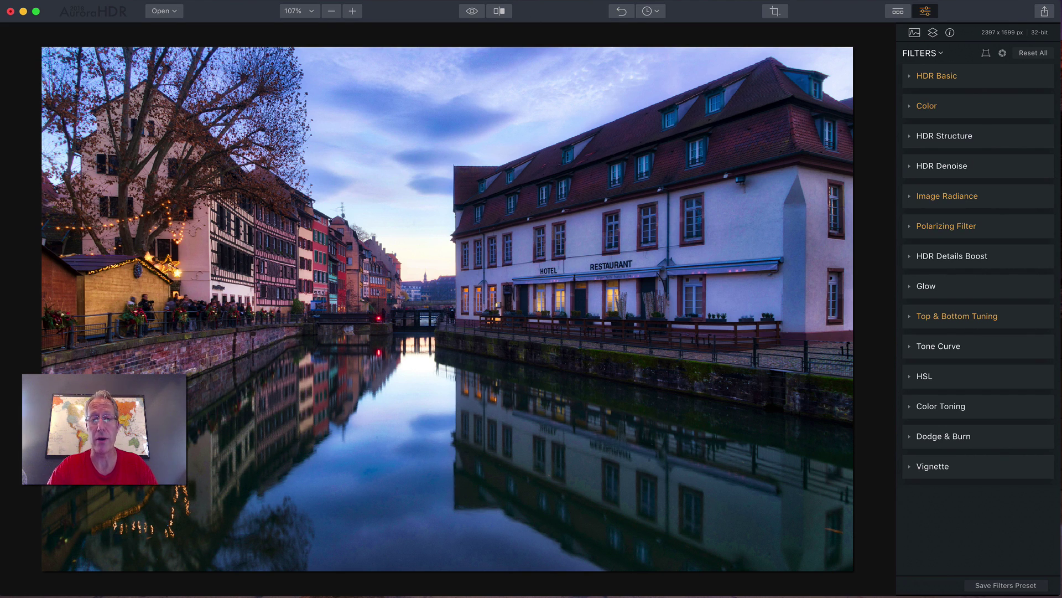
# Turn on the before/after split, slide the divider across the canal photo, then turn it off.
pyautogui.click(500, 11)
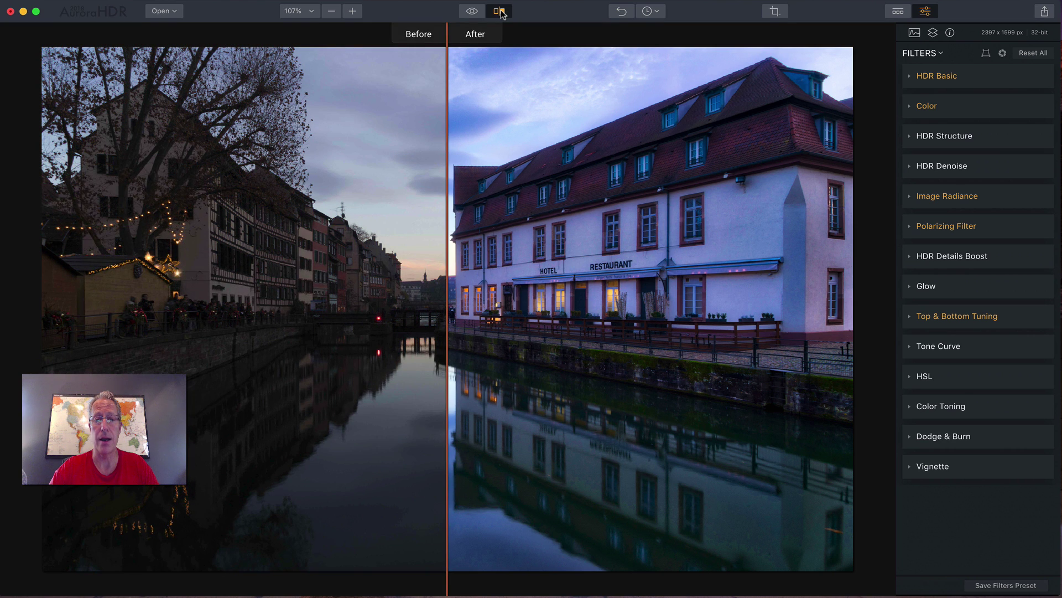
pyautogui.moveTo(448, 131); pyautogui.dragTo(636, 119)
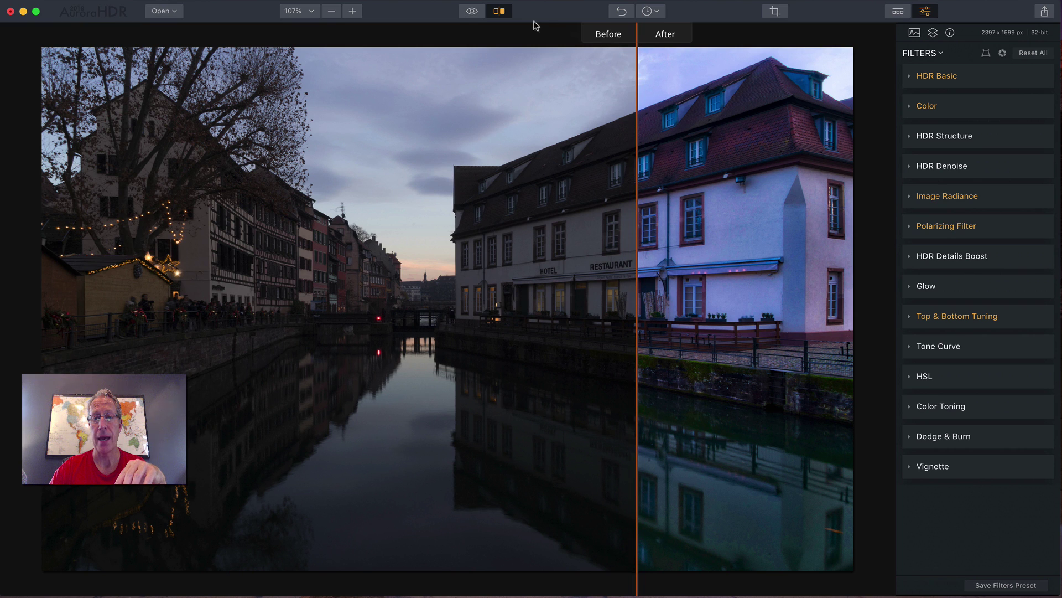
pyautogui.click(499, 11)
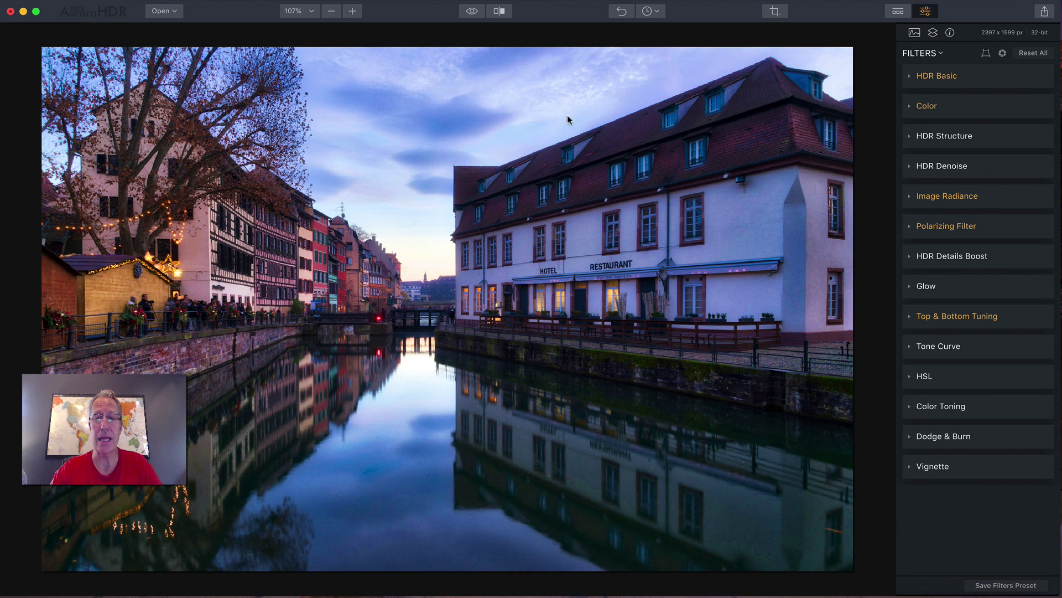
pyautogui.click(650, 11)
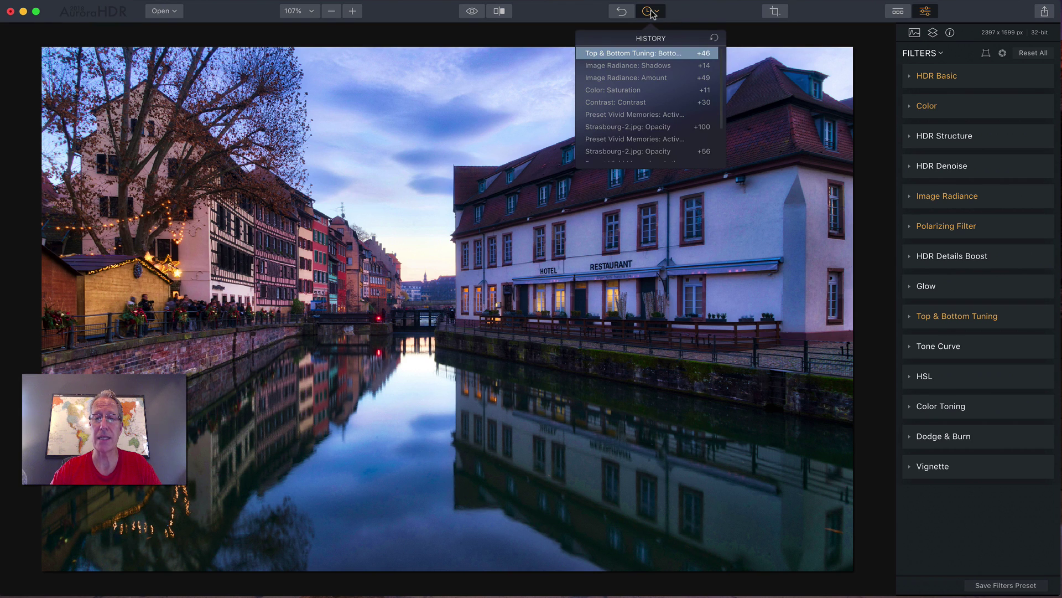
pyautogui.scroll(-4, 649, 91)
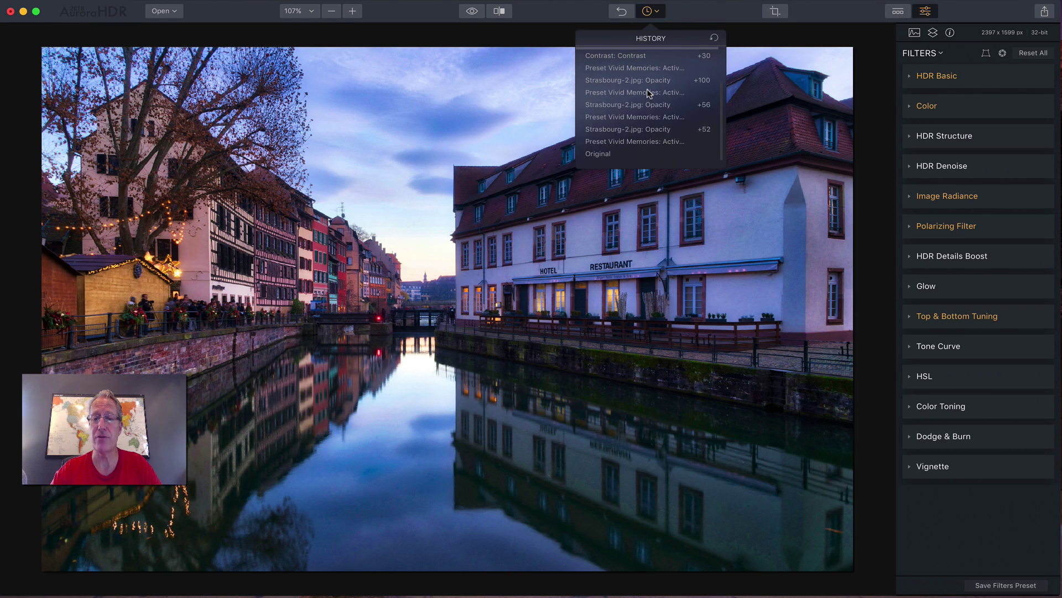
pyautogui.click(627, 156)
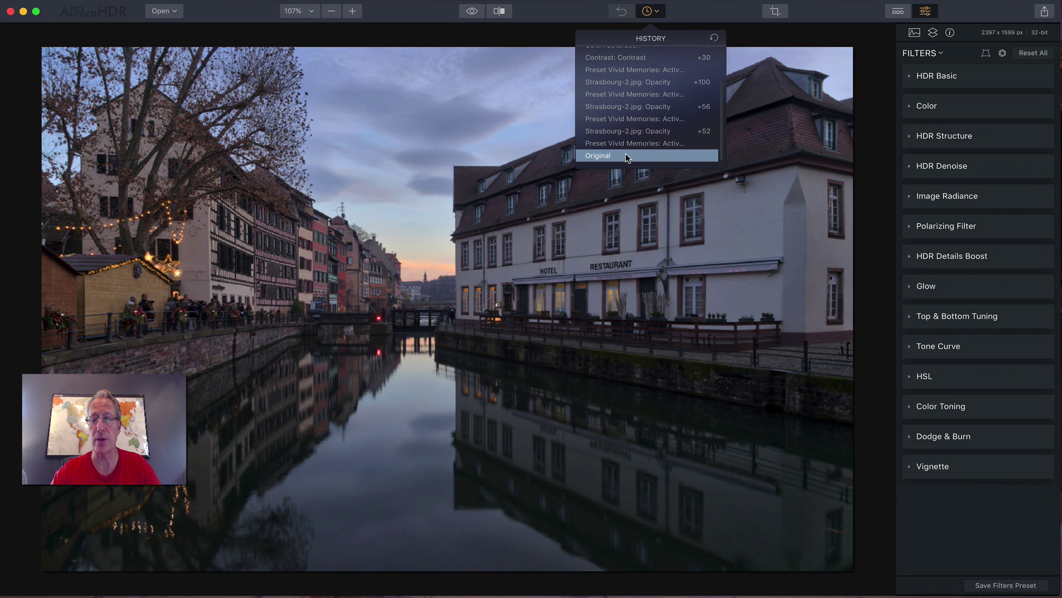
pyautogui.scroll(3, 627, 158)
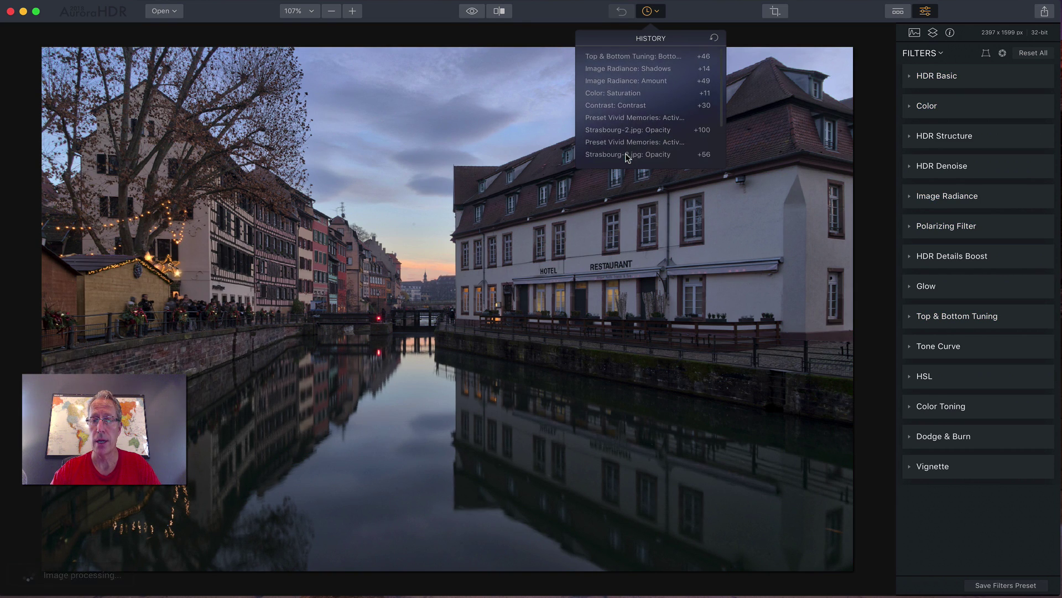
pyautogui.click(648, 54)
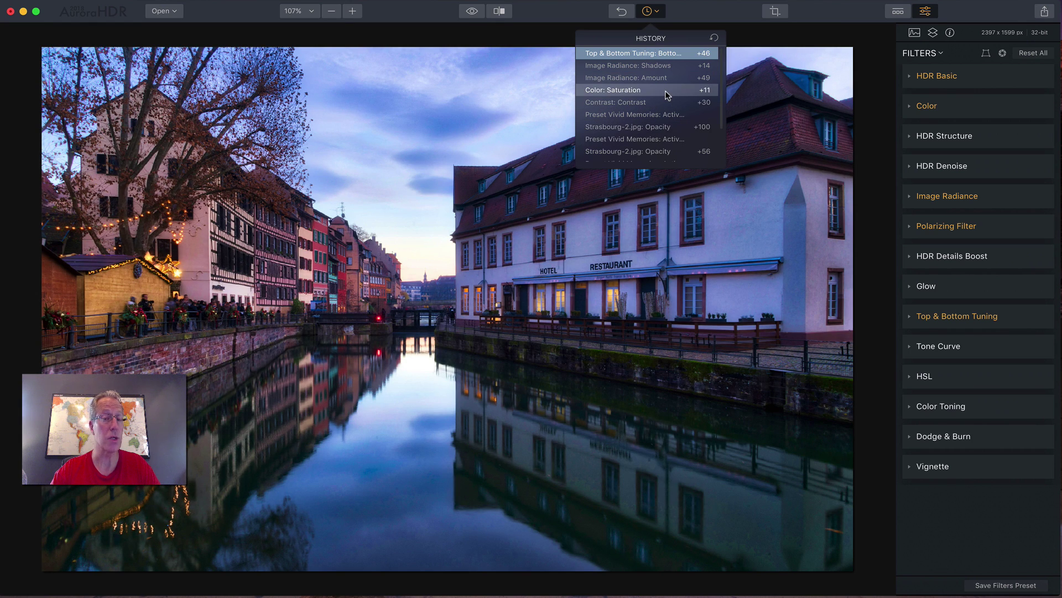
pyautogui.click(648, 11)
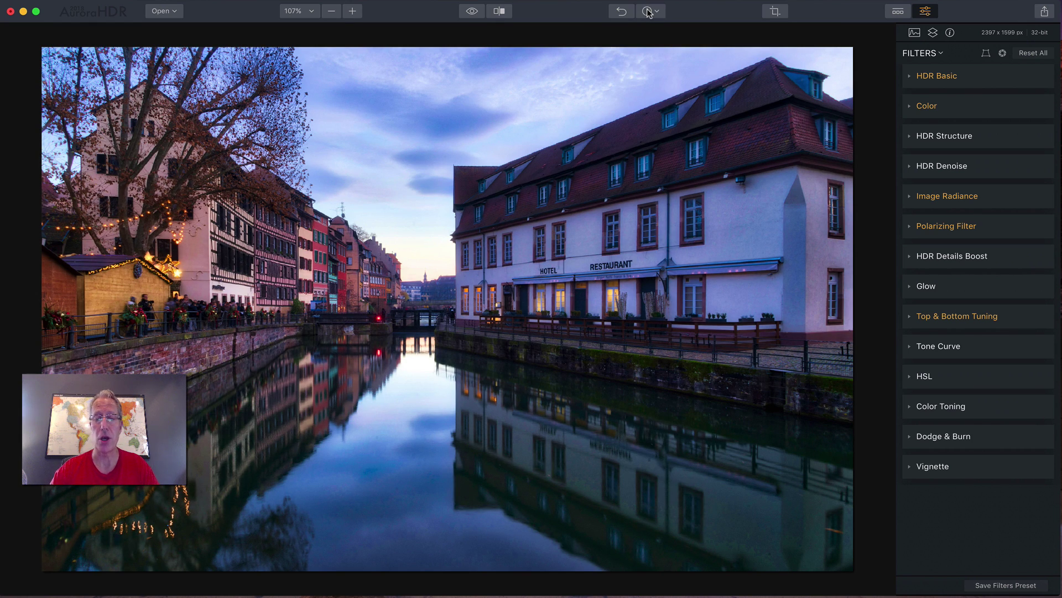
# Start a 3:2 crop, drag the bottom corners inward and reposition the photo in the frame.
pyautogui.click(774, 14)
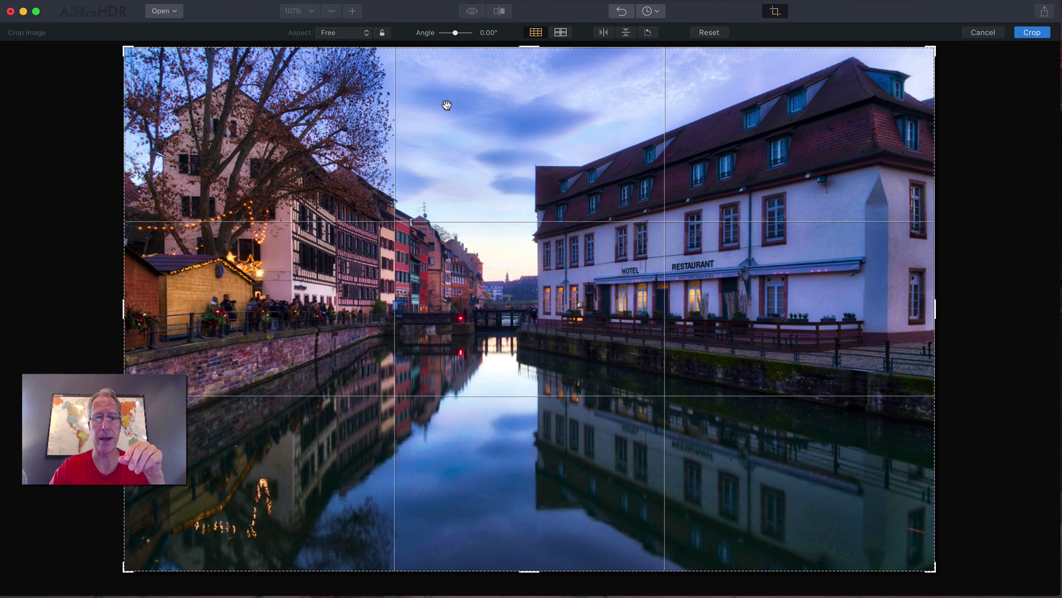
pyautogui.click(347, 33)
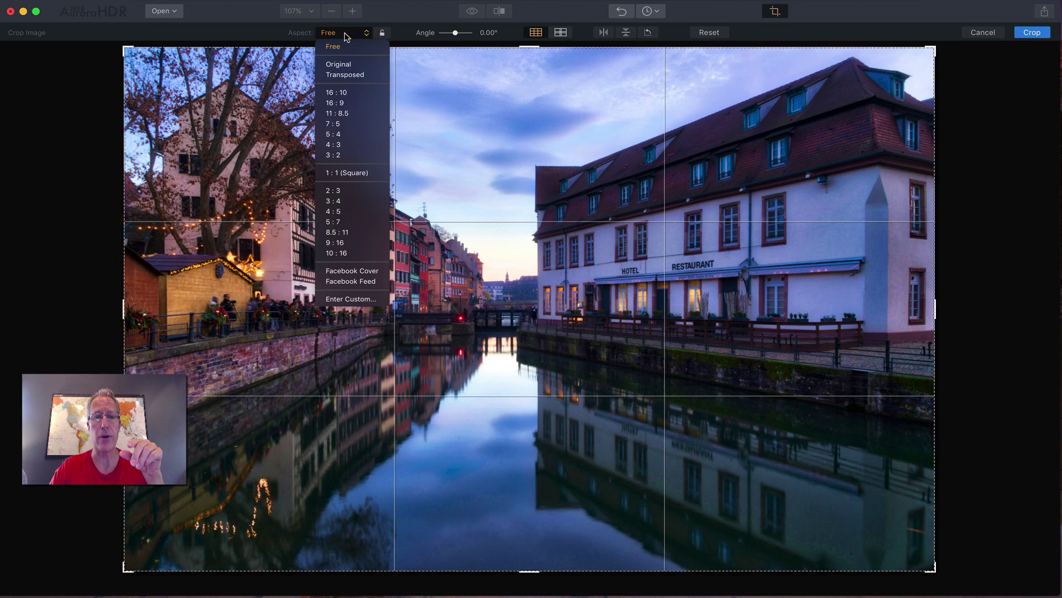
pyautogui.click(343, 154)
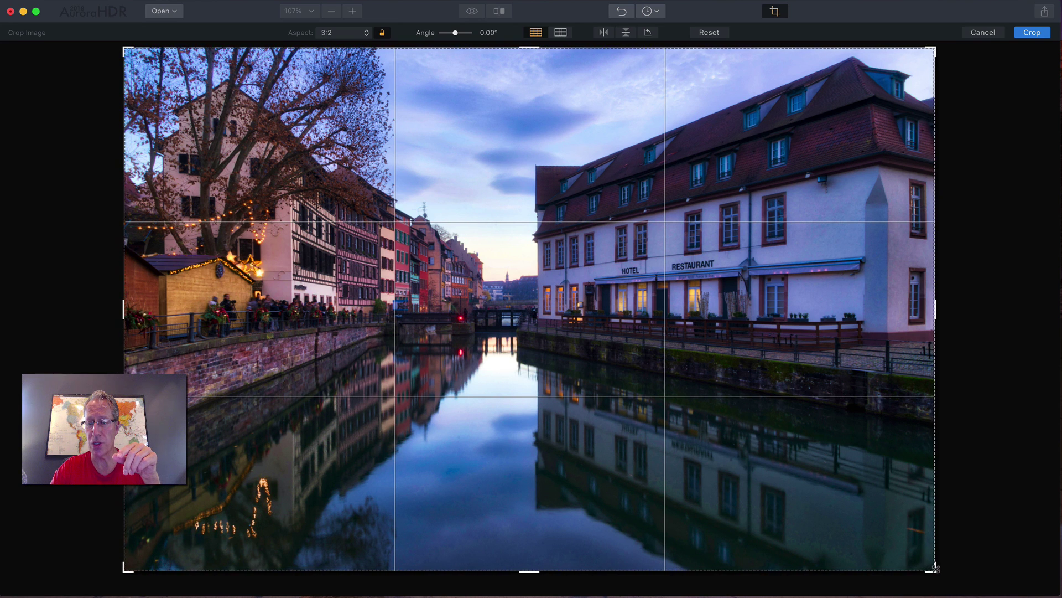
pyautogui.moveTo(934, 570); pyautogui.dragTo(906, 555)
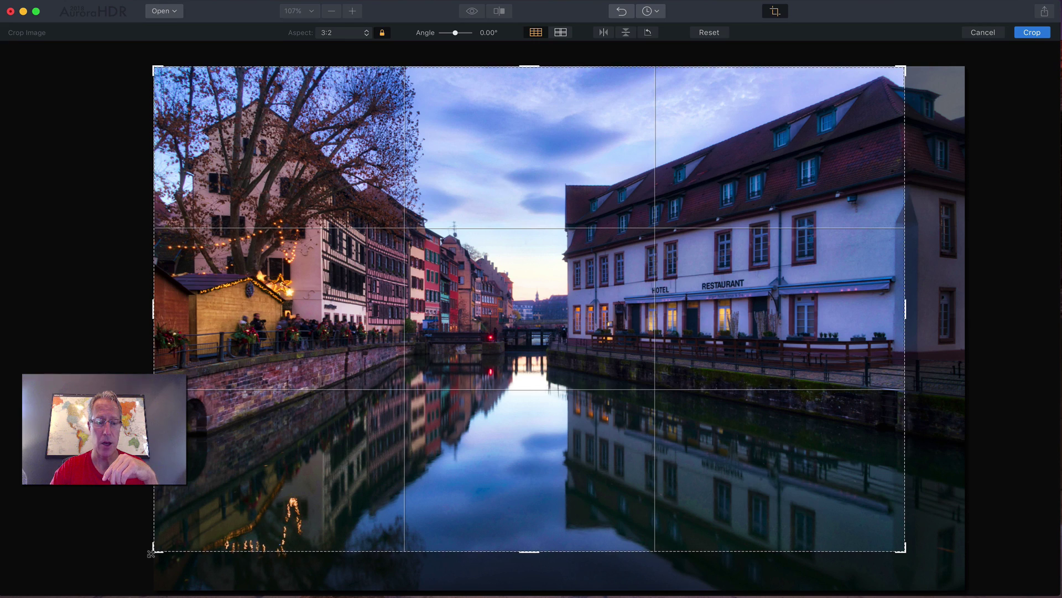
pyautogui.moveTo(152, 550); pyautogui.dragTo(162, 541)
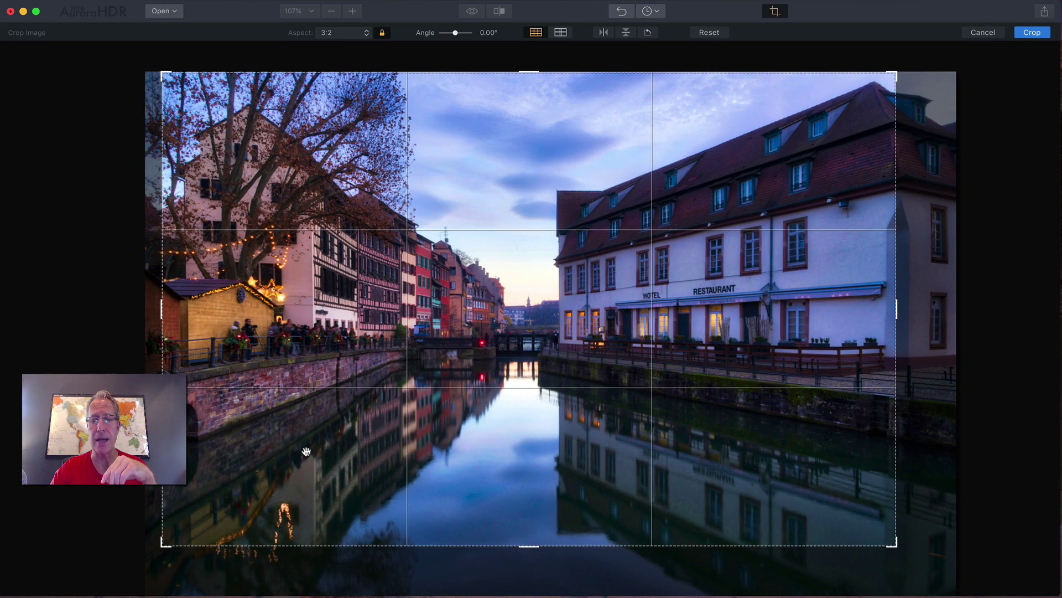
pyautogui.moveTo(305, 452); pyautogui.dragTo(350, 454)
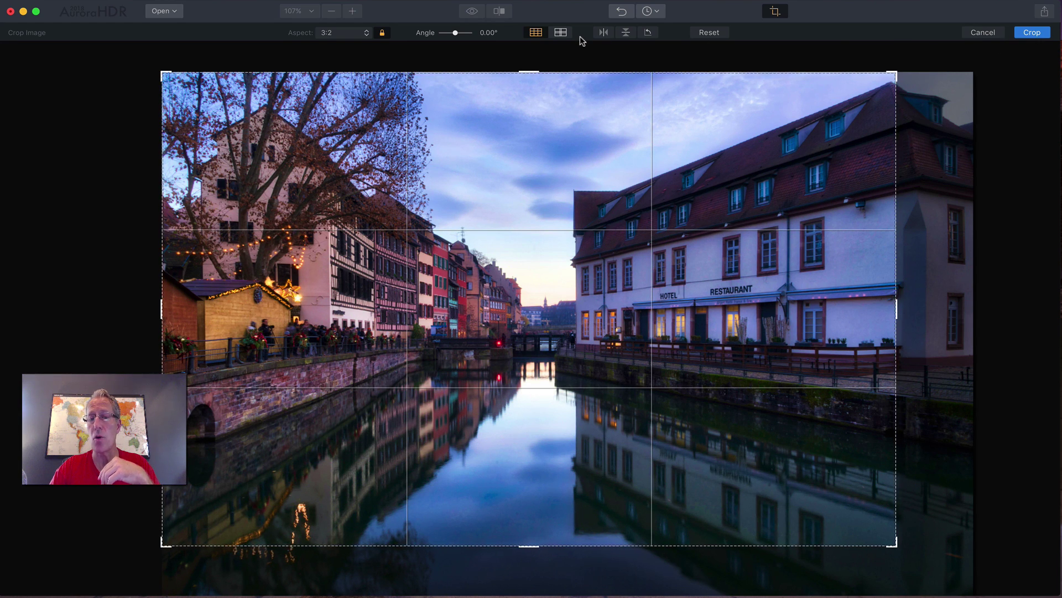
# Try the horizontal and vertical flips and four 90° rotations, then reset the crop.
pyautogui.click(602, 33)
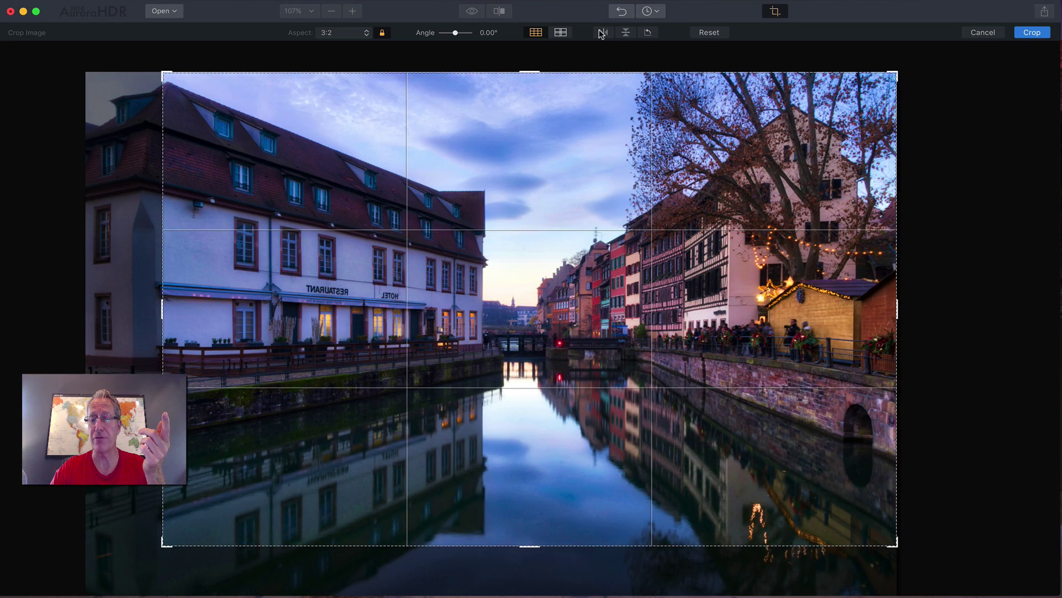
pyautogui.click(602, 32)
pyautogui.click(624, 32)
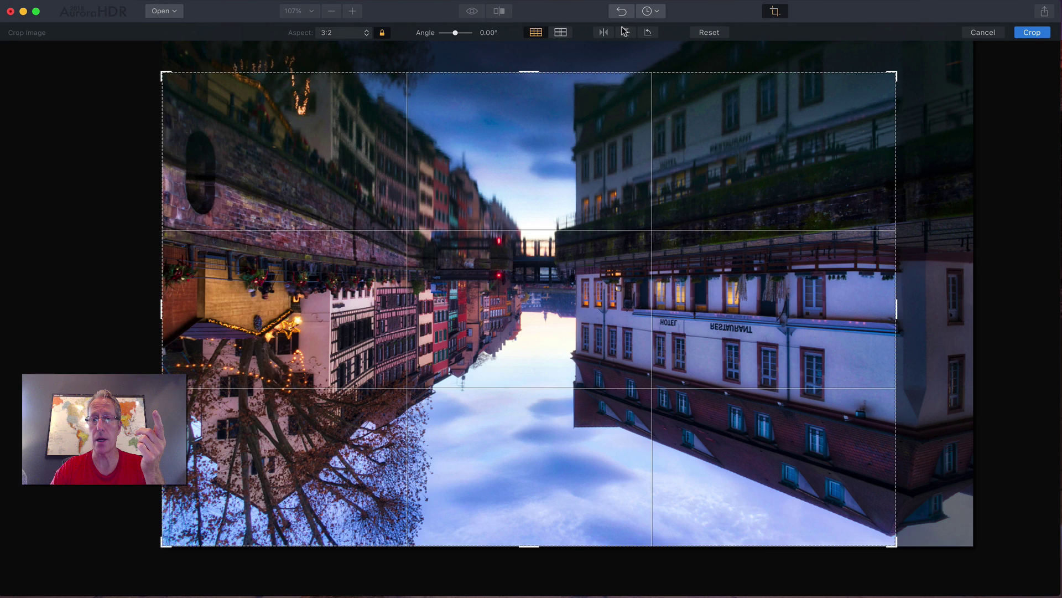
pyautogui.click(624, 32)
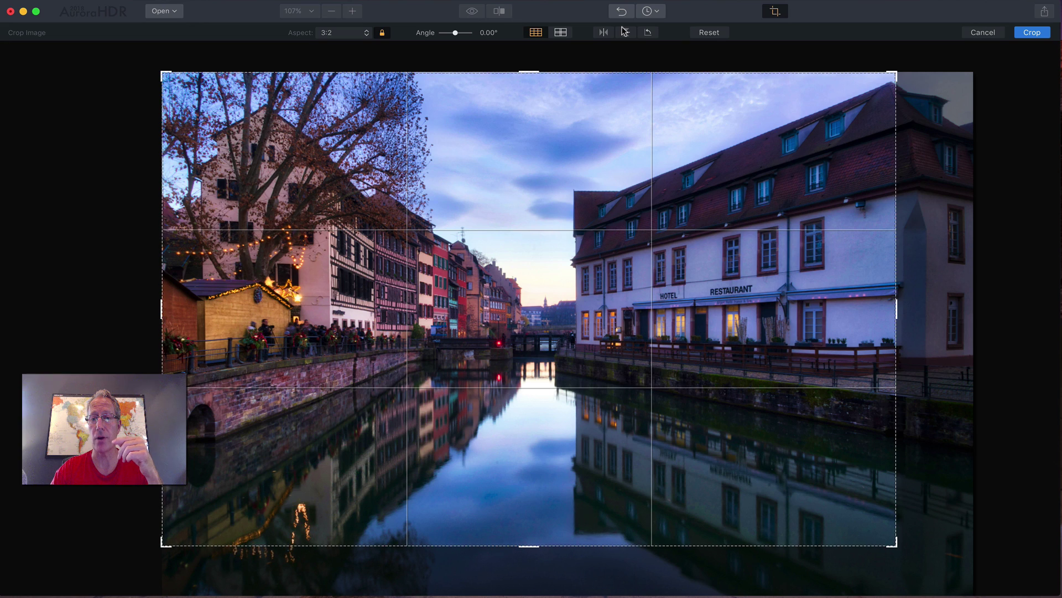
pyautogui.click(646, 32)
pyautogui.click(647, 33)
pyautogui.click(646, 33)
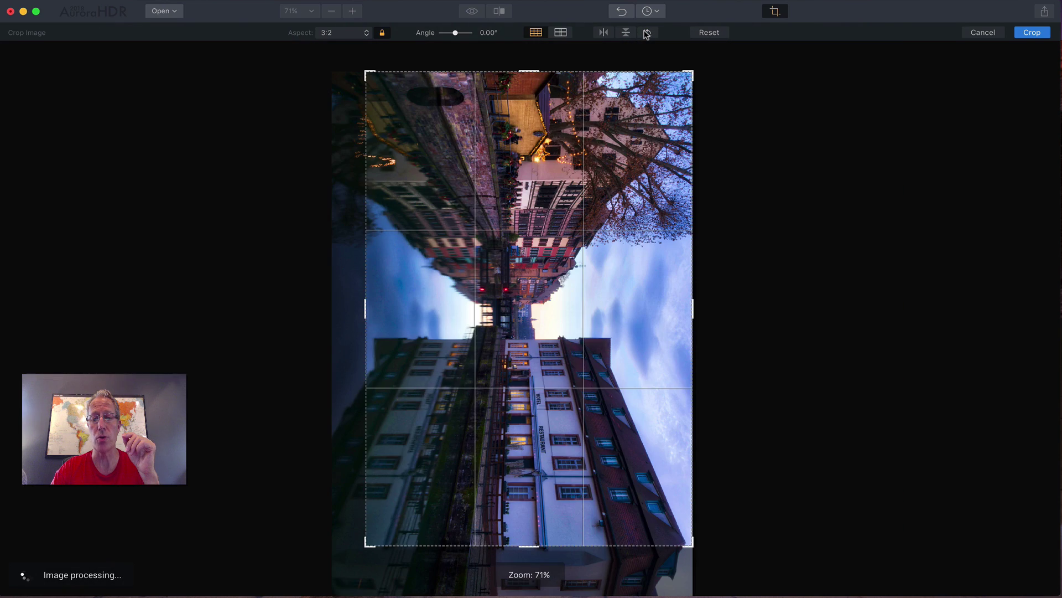
pyautogui.click(646, 33)
pyautogui.click(713, 34)
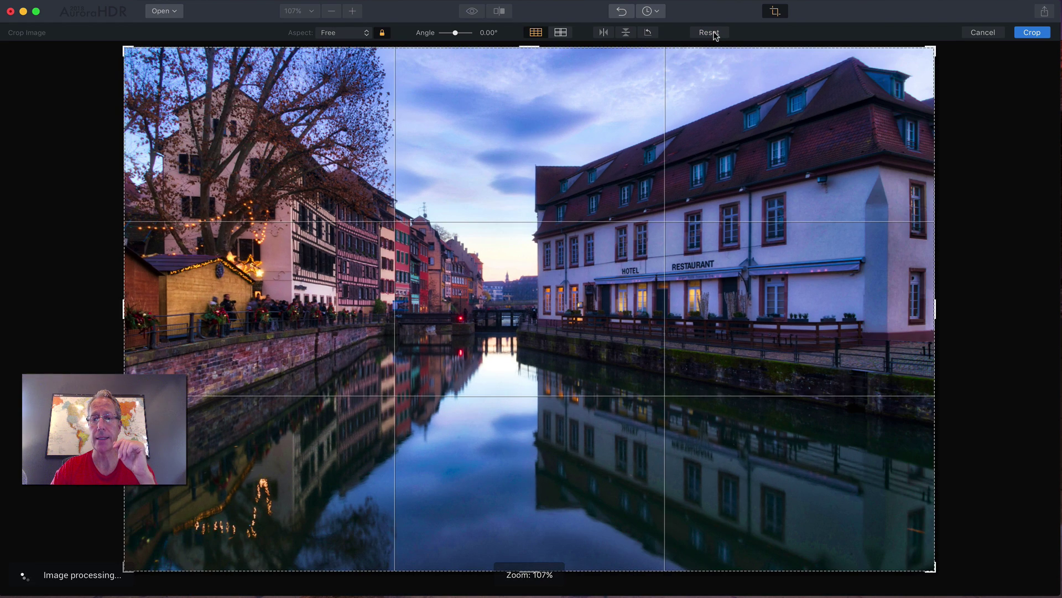
# Cancel the crop and save the current filters as preset 'New Preset #1'.
pyautogui.click(991, 33)
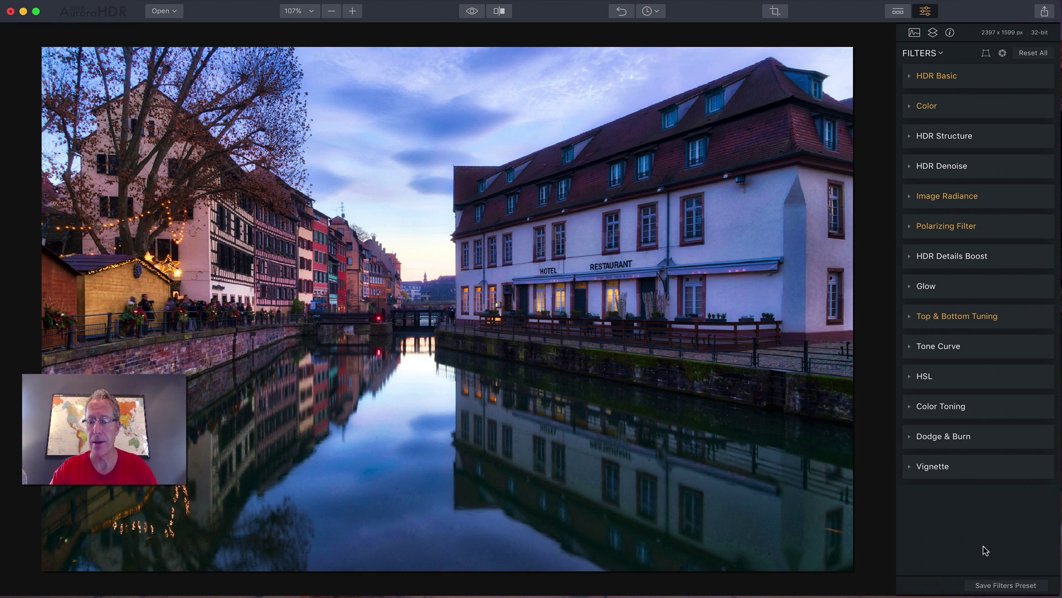
pyautogui.click(995, 585)
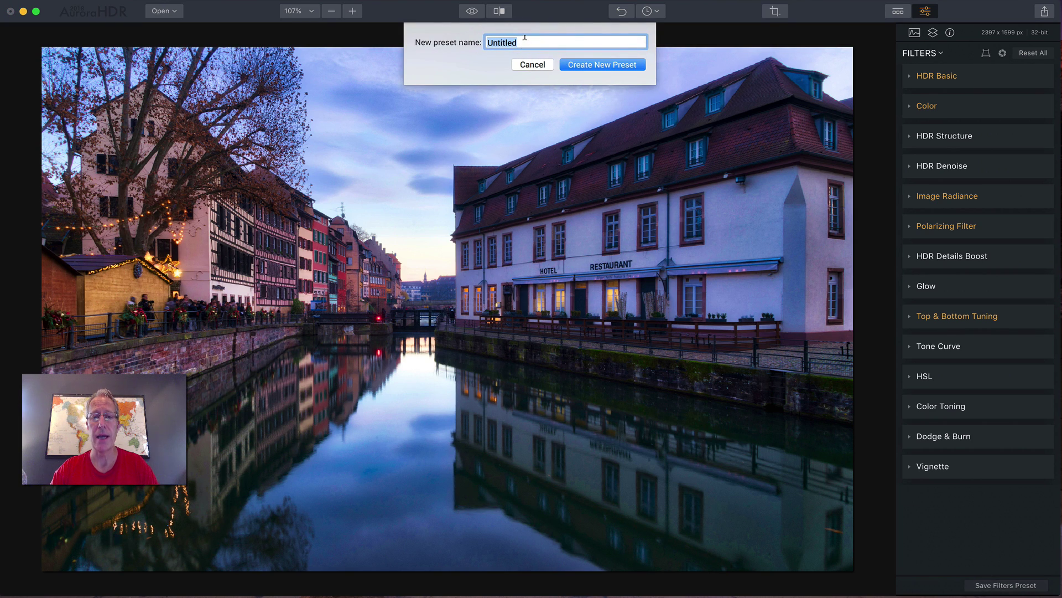
pyautogui.write('New Pres')
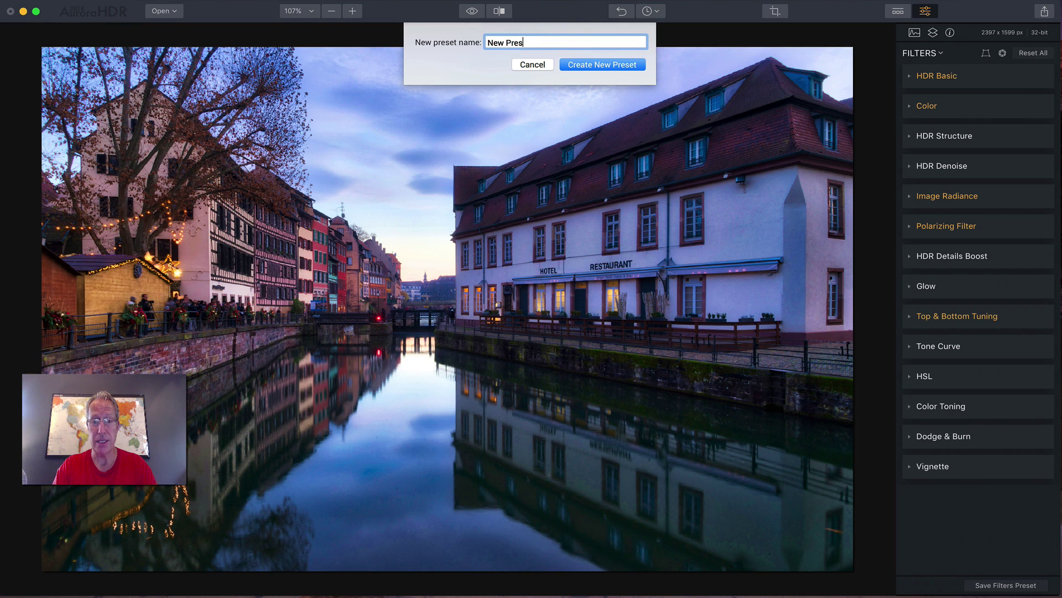
pyautogui.write('et #1')
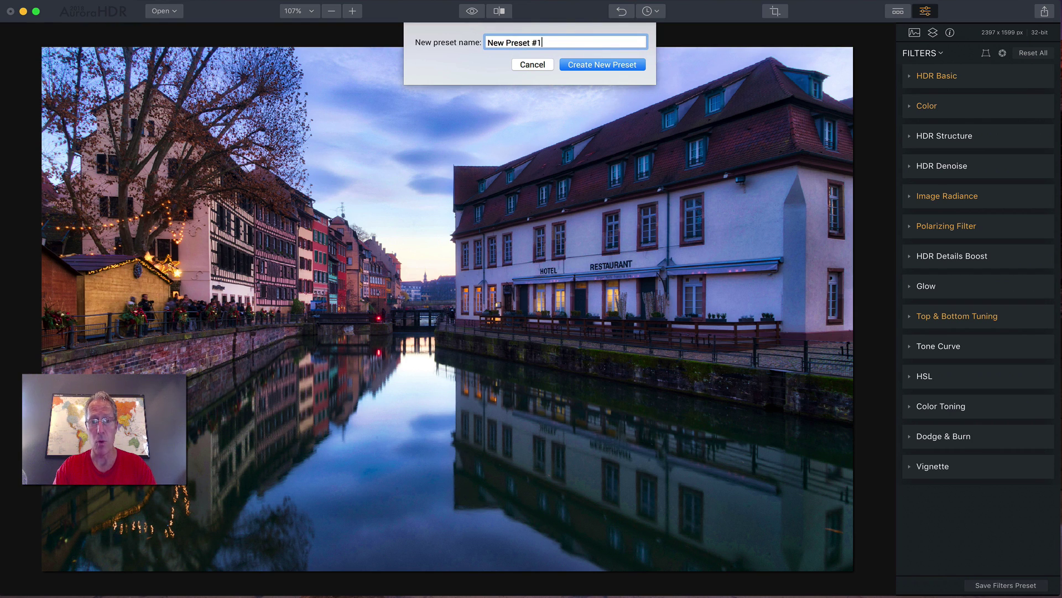
pyautogui.click(581, 64)
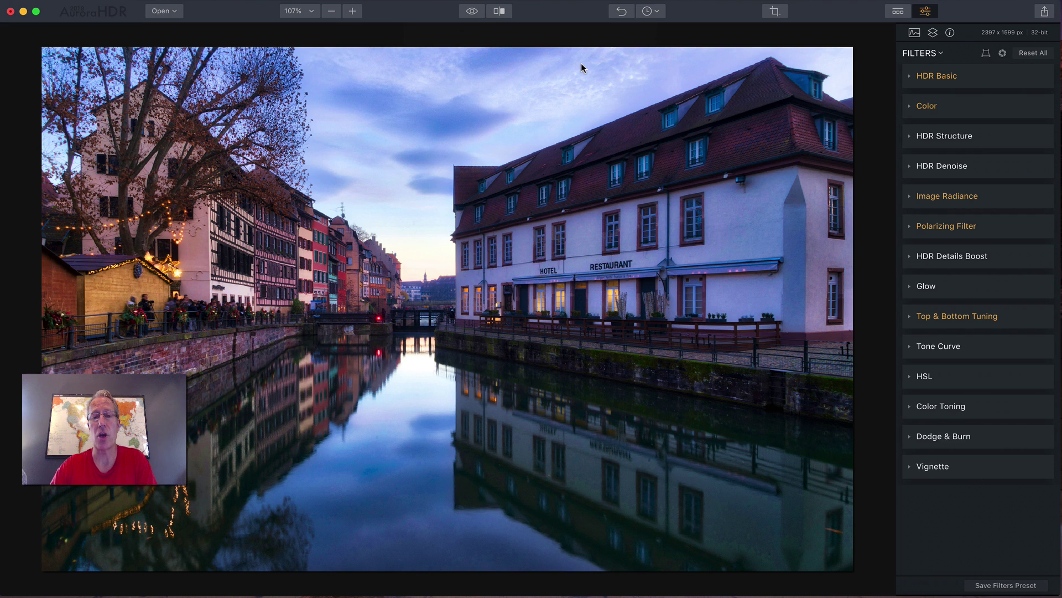
# Confirm 'New Preset #1' is listed under Custom presets, then hide the preset strip.
pyautogui.click(921, 12)
pyautogui.click(900, 13)
pyautogui.click(523, 509)
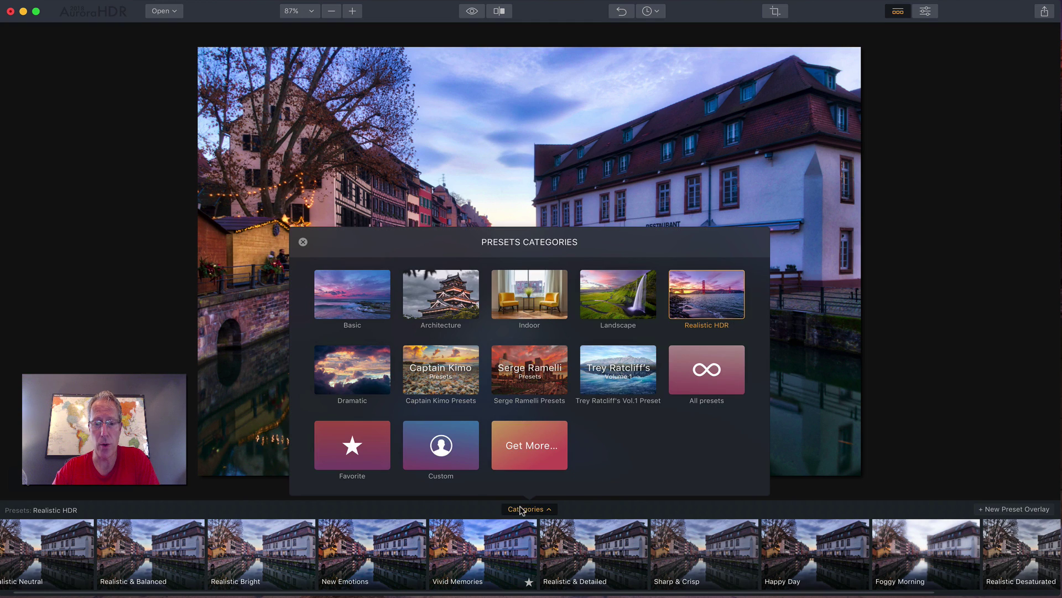
pyautogui.click(443, 458)
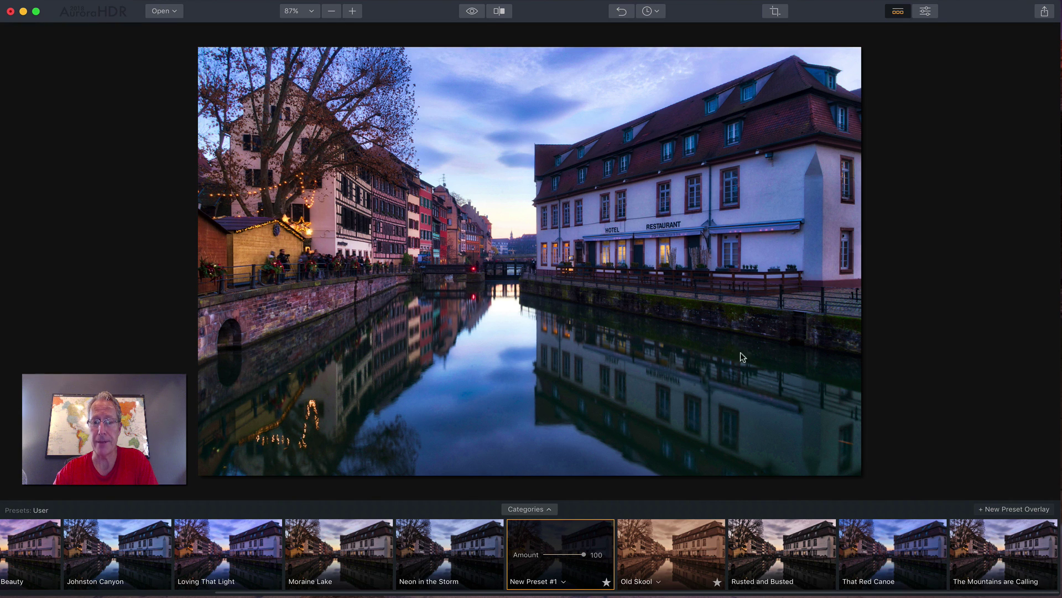
pyautogui.click(894, 12)
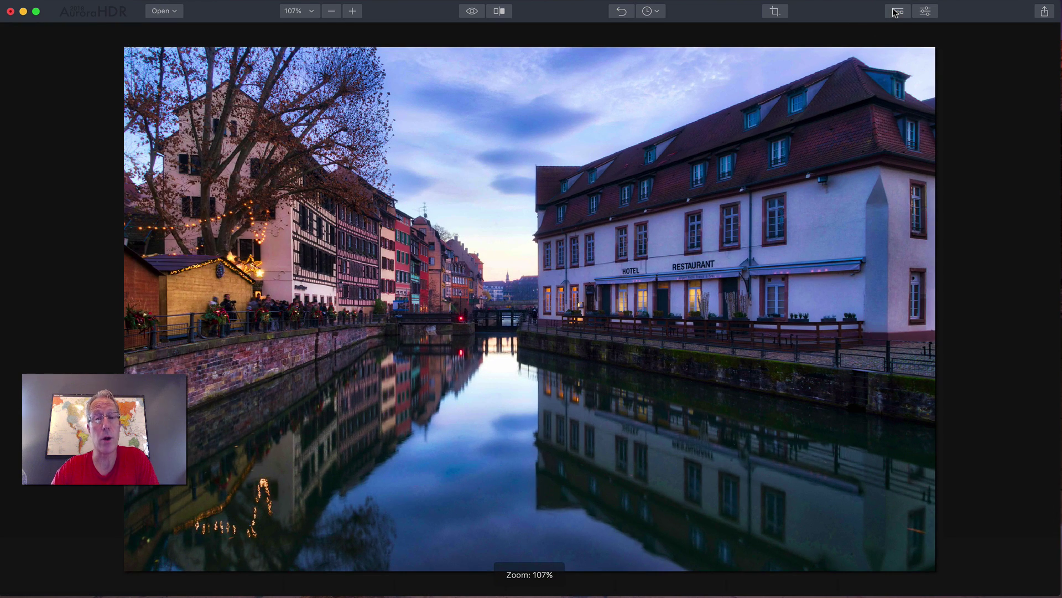
# Show the Filters adjustments panel beside the Strasbourg canal image again.
pyautogui.click(925, 11)
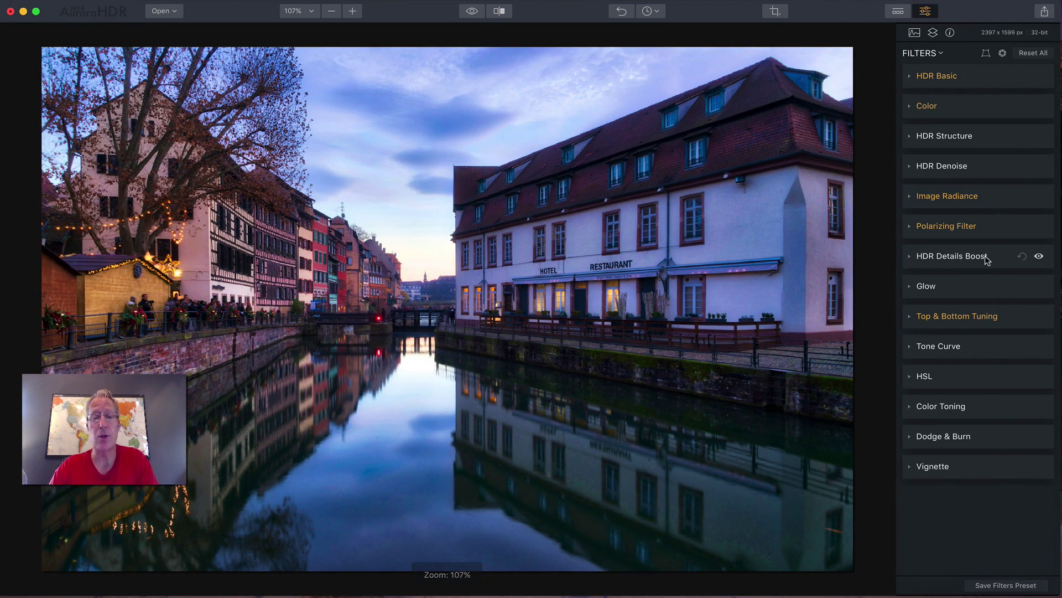